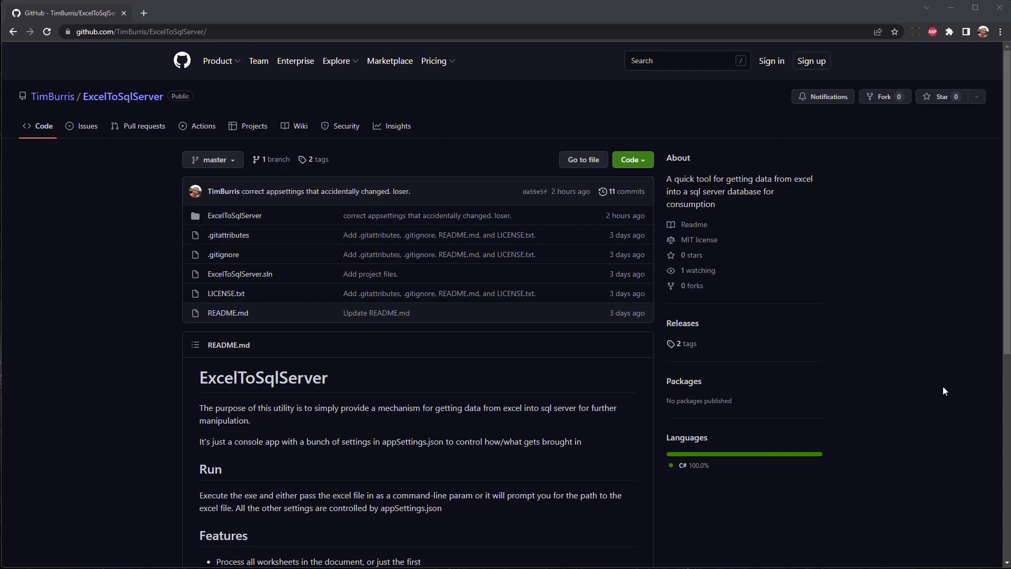
Open ImportForDemo.xlsx from the ExcelToSqlServer folder in File Explorer and look through its Alpha, Bravo, Charlie and Delta worksheets.
key(alt+Tab)
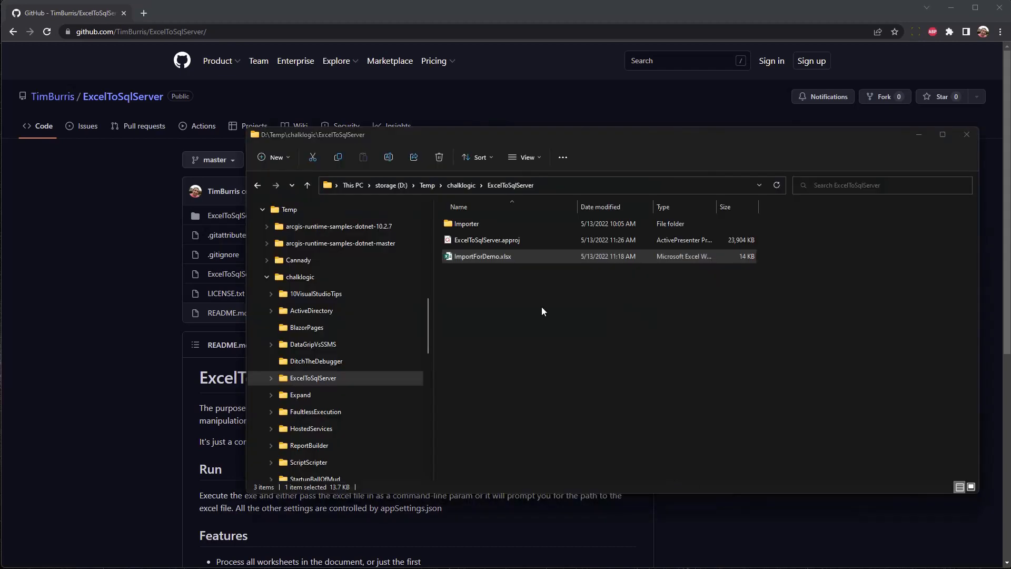
double_click(489, 258)
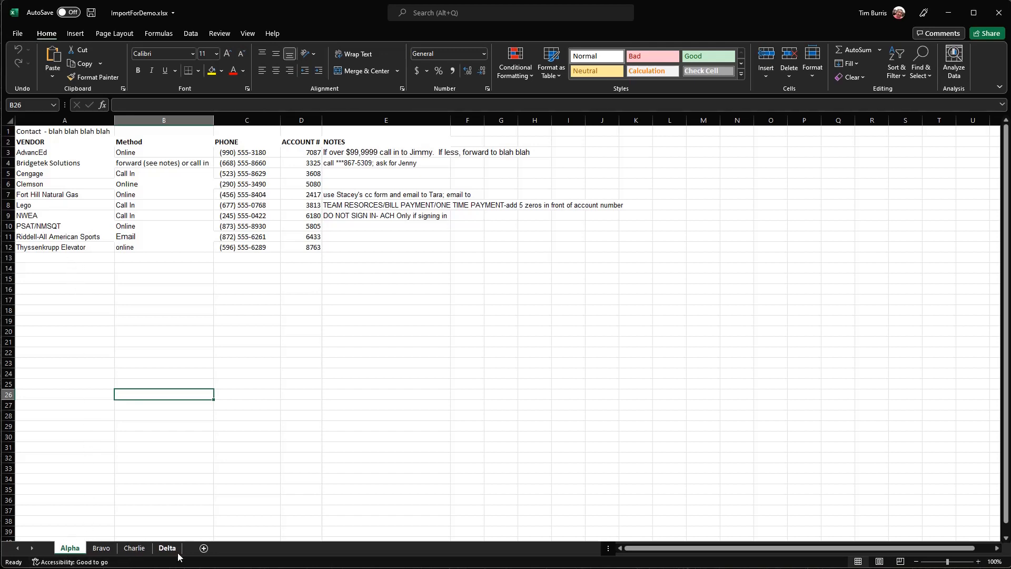
click(108, 551)
click(136, 550)
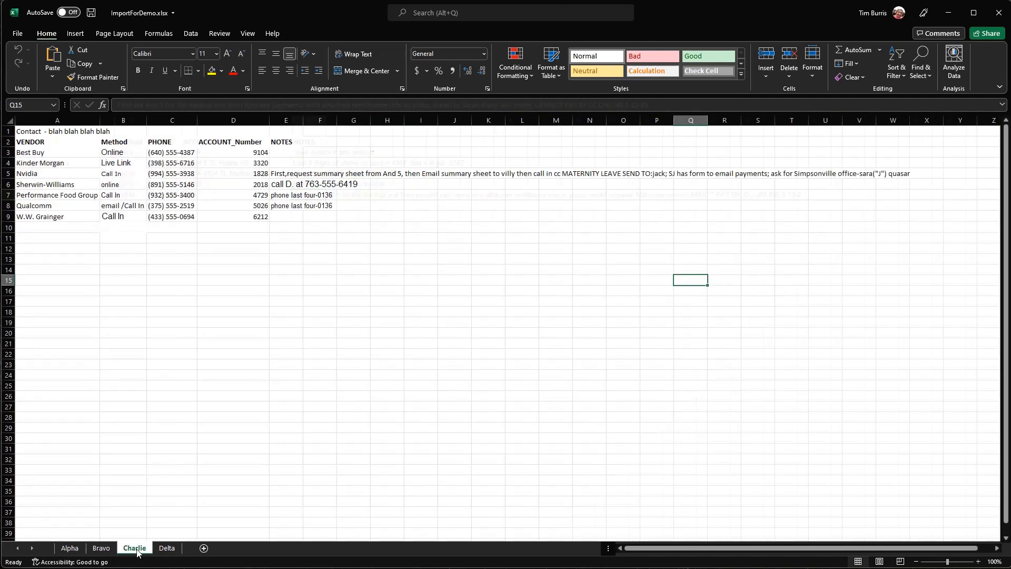
click(168, 548)
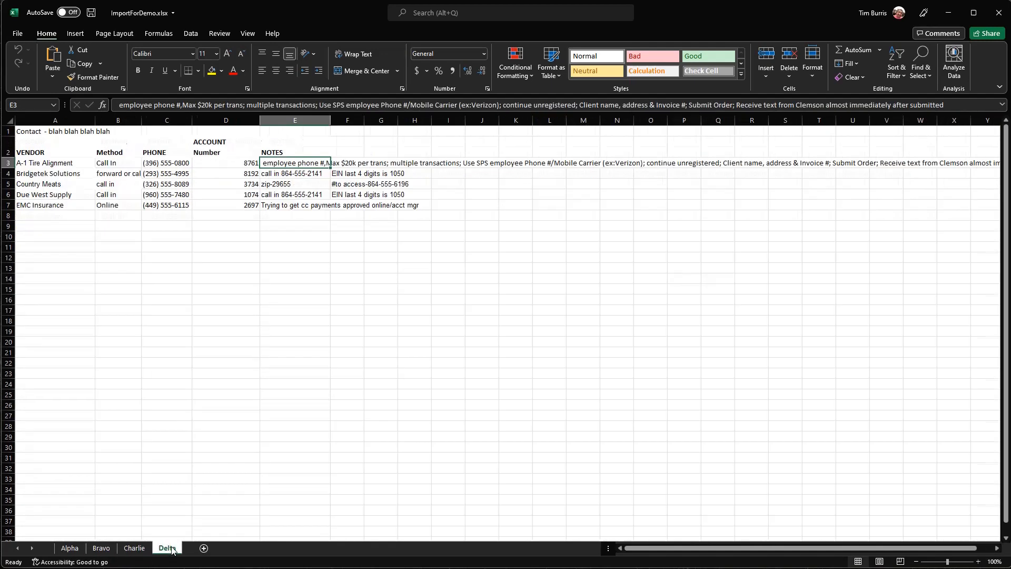
click(70, 549)
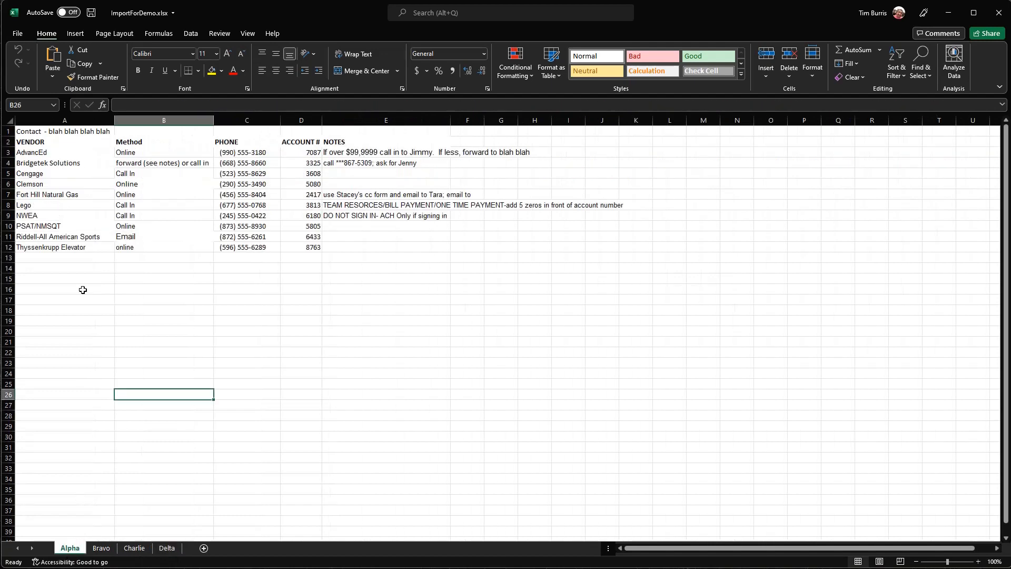
Examine the contact line above the header row on the Alpha sheet and compare it on Bravo, Charlie and Delta.
click(10, 140)
click(23, 132)
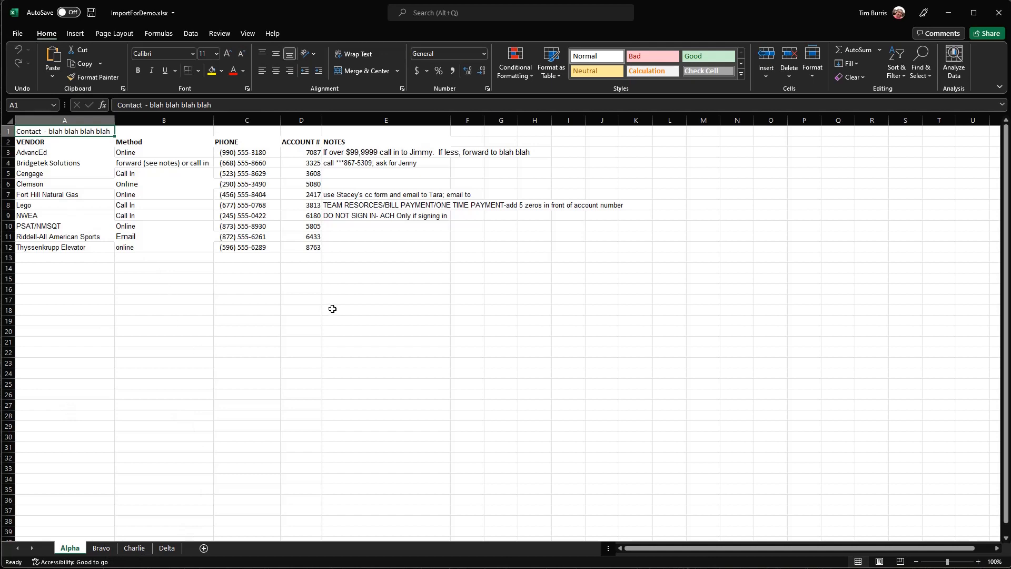
click(104, 550)
click(140, 553)
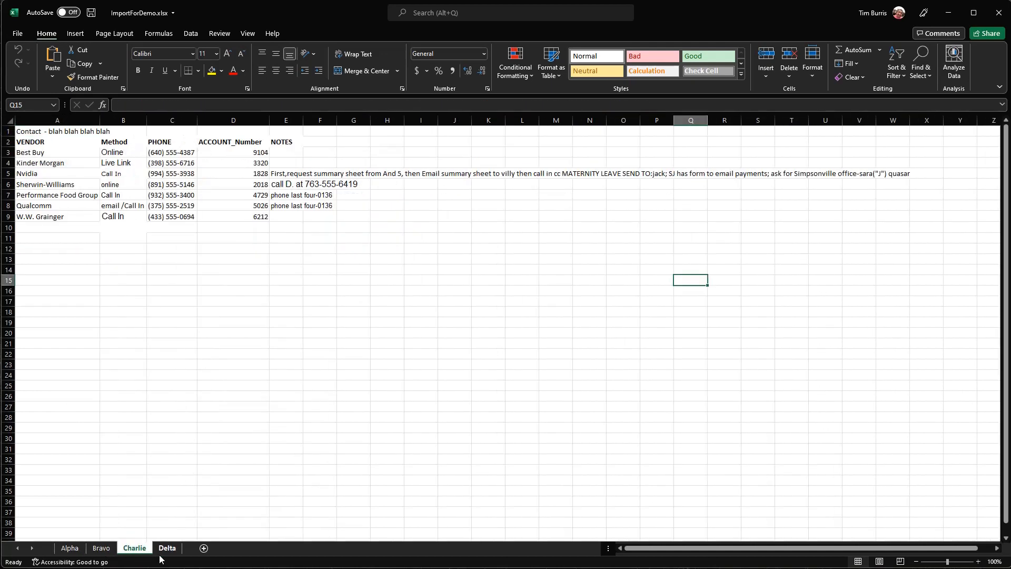
click(167, 550)
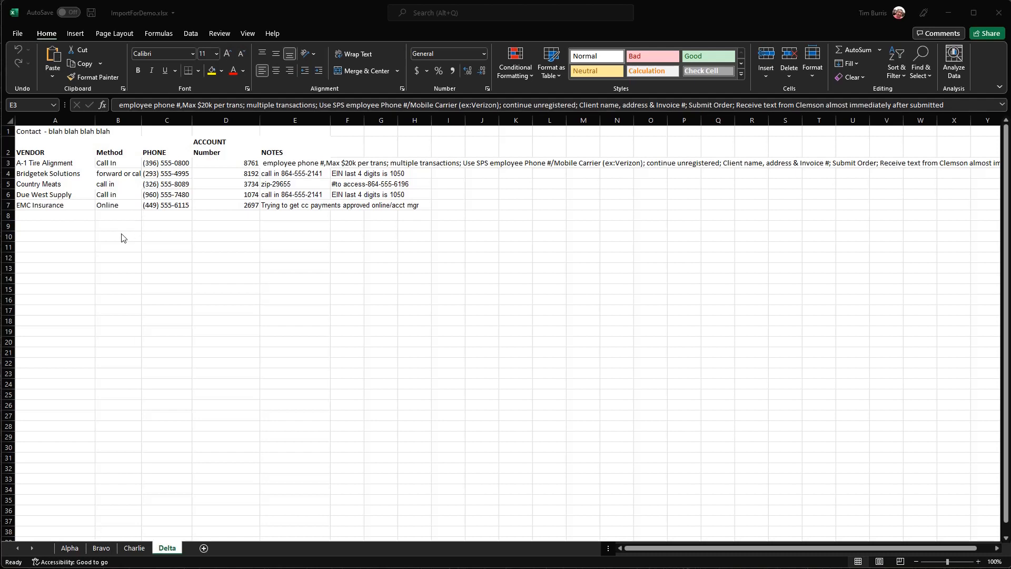
Compare the wording of the account column header in D2 on the Alpha, Bravo, Charlie and Delta sheets.
click(74, 549)
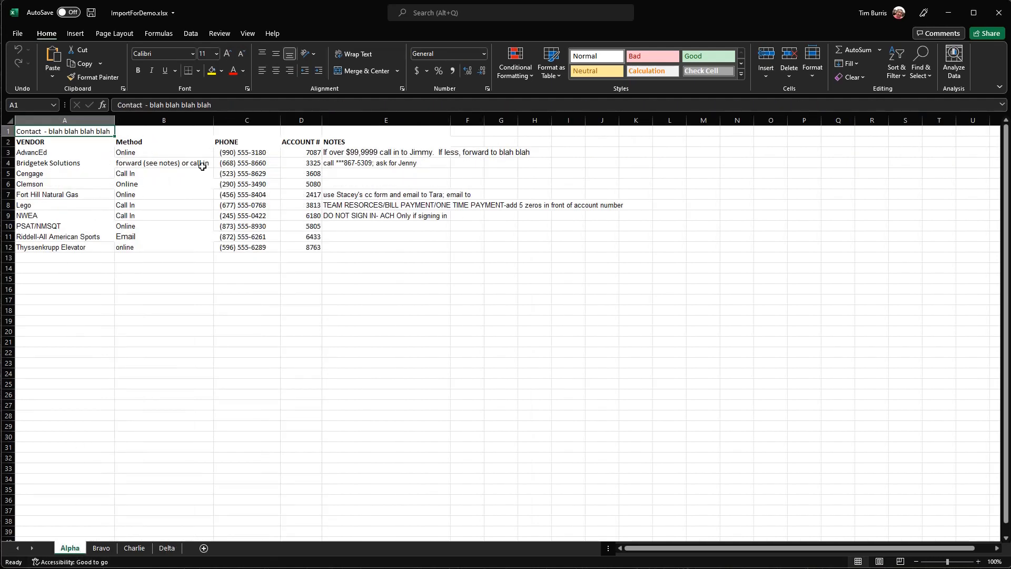
click(288, 142)
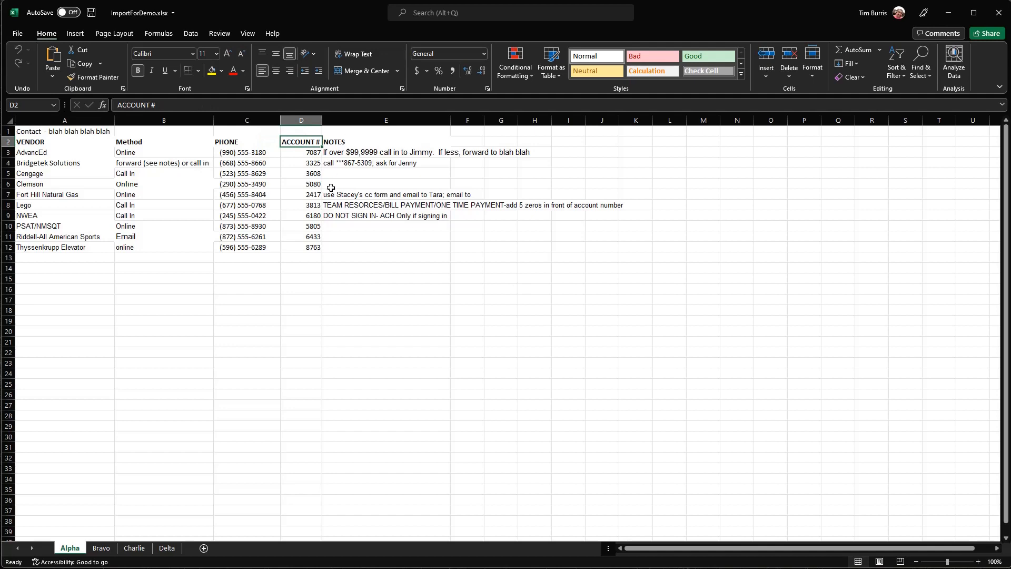
click(100, 548)
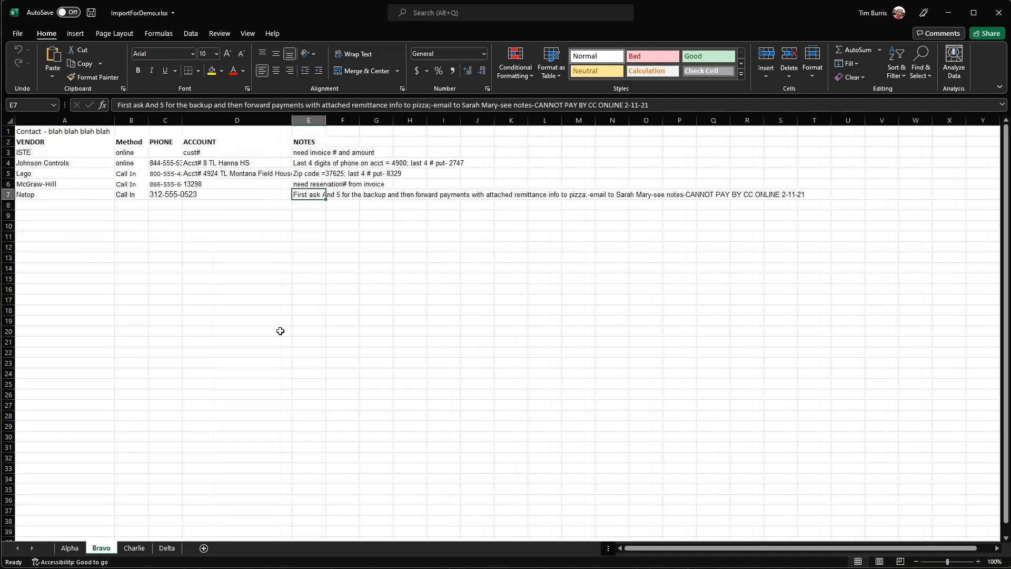
click(225, 141)
click(134, 548)
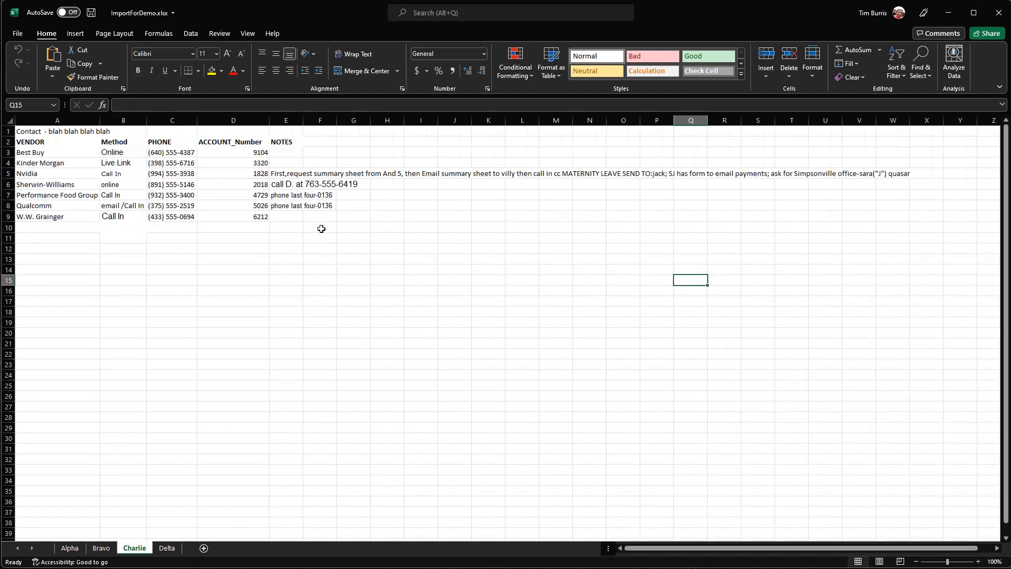
click(241, 143)
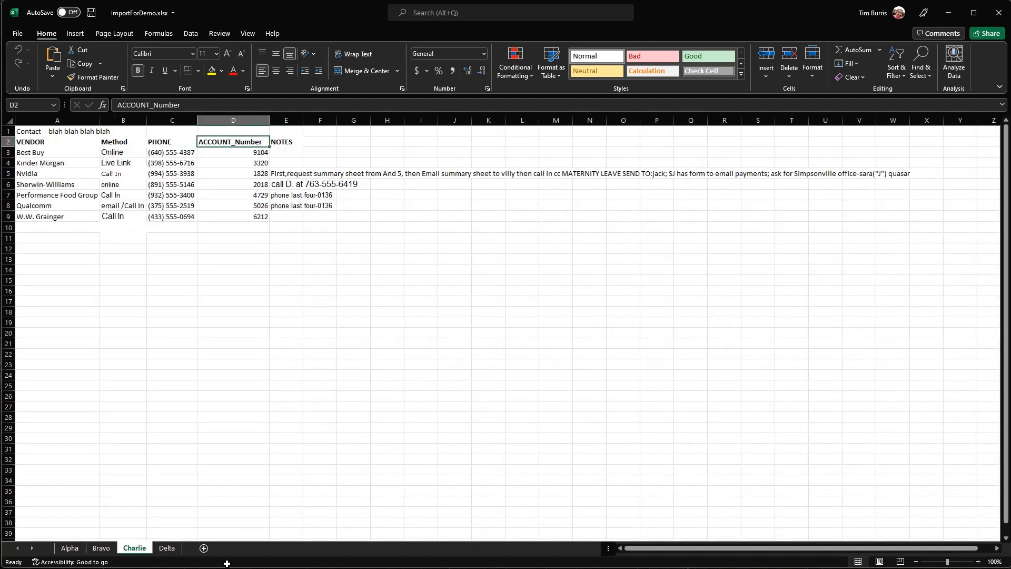
click(167, 547)
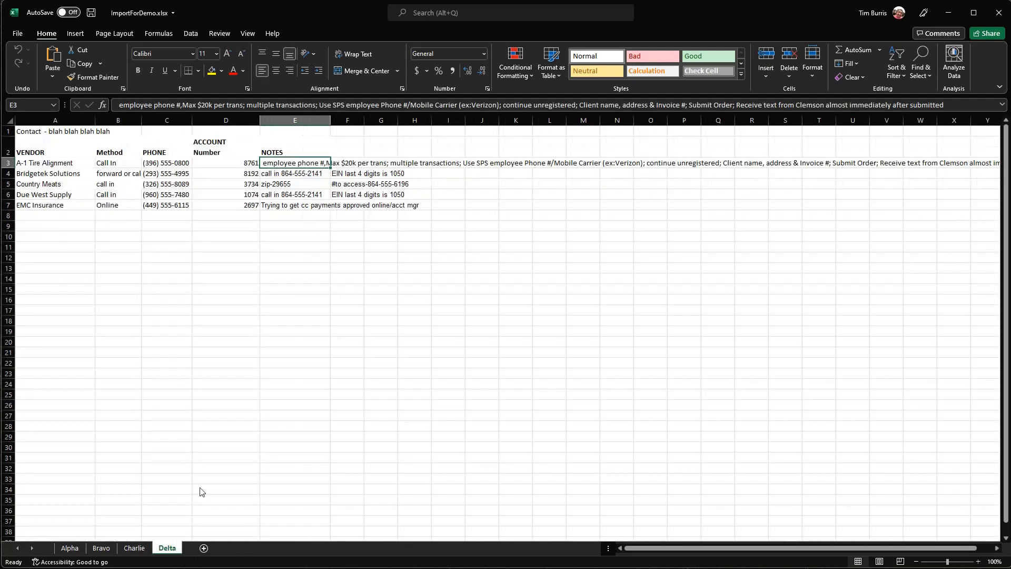
click(222, 155)
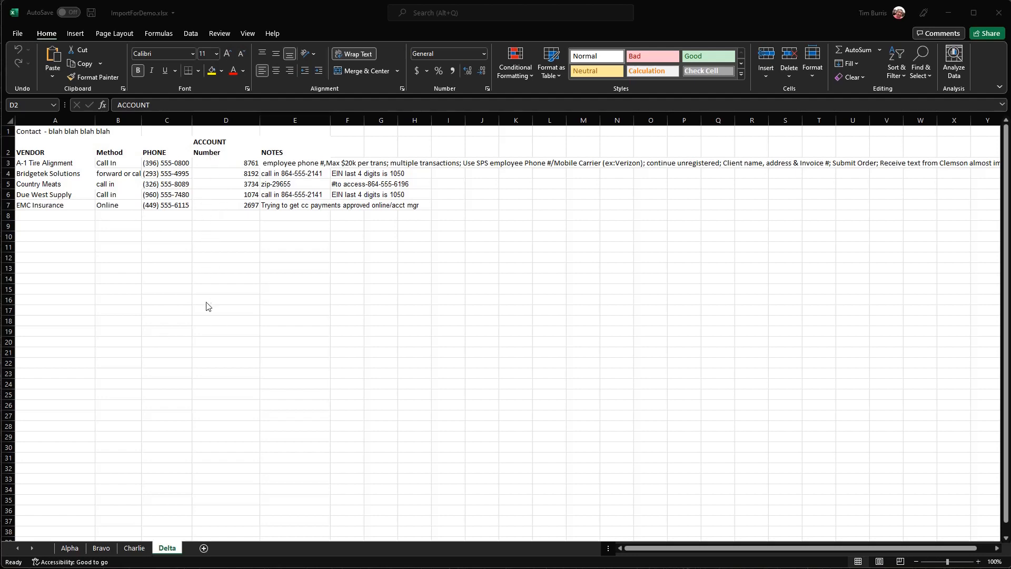
Recheck the account header on the Charlie, Bravo and Alpha sheets, and close the workbook.
click(138, 551)
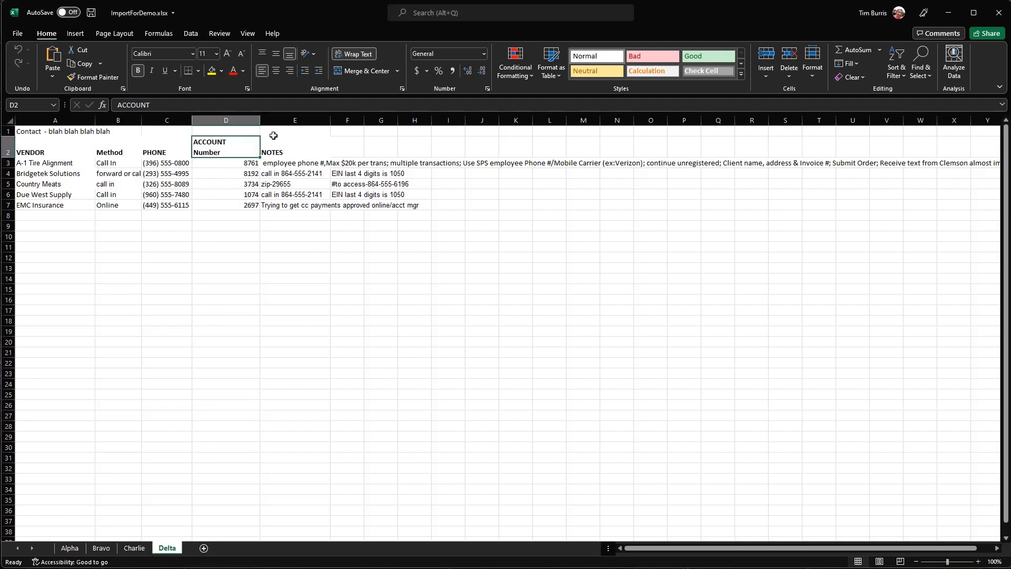
click(134, 548)
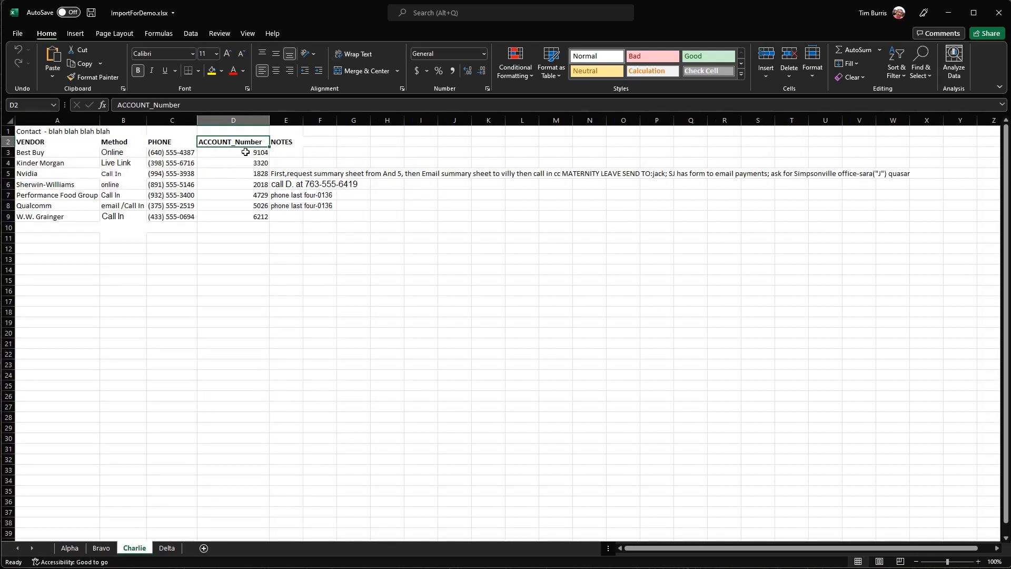
click(101, 547)
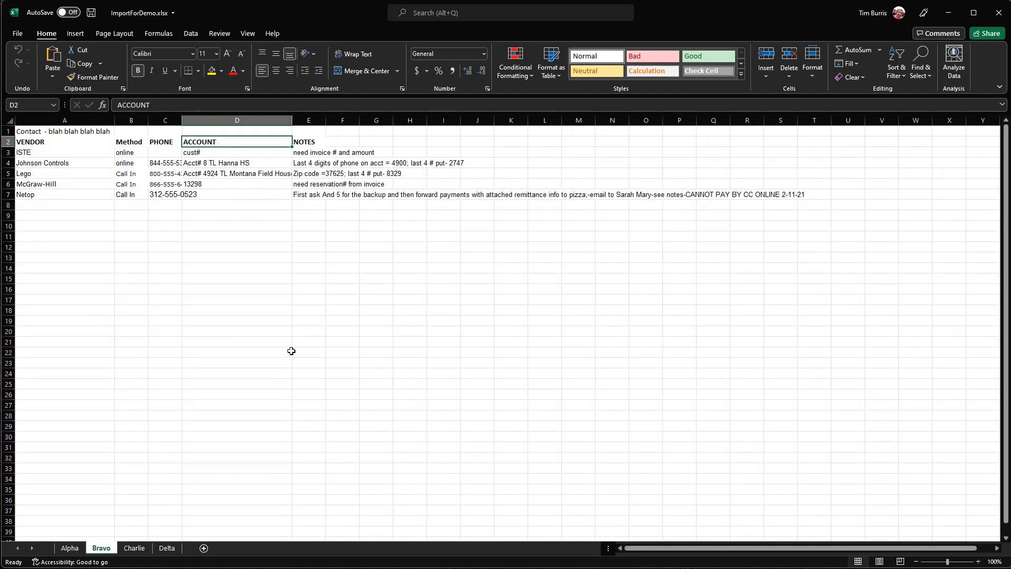
click(70, 548)
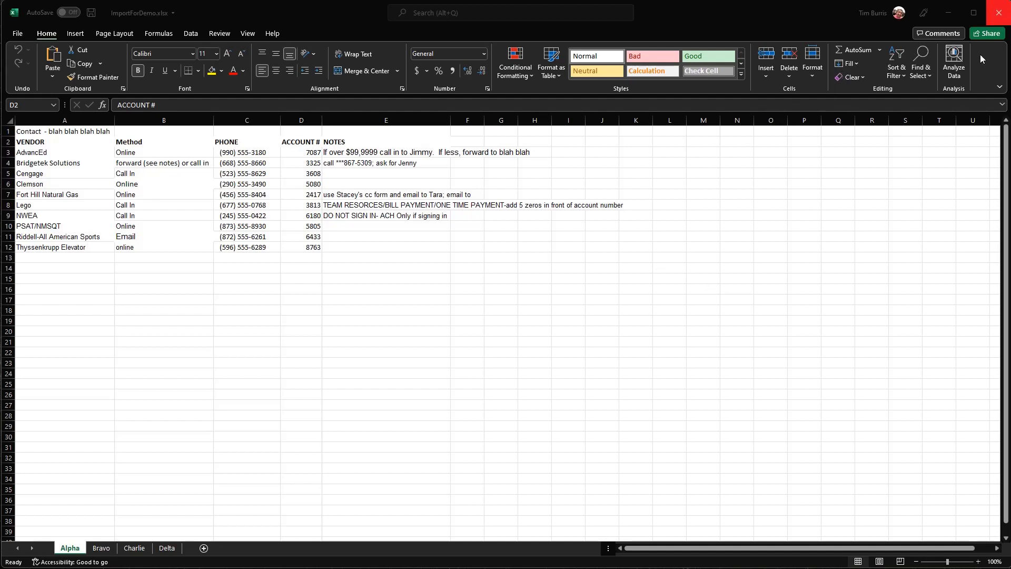
click(999, 12)
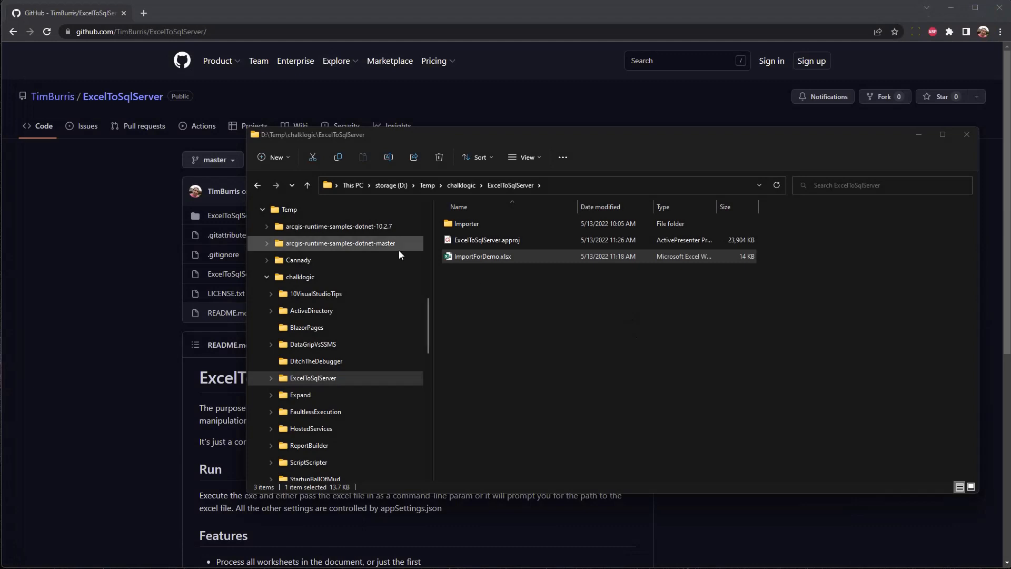
Launch ExcelToSqlServer.exe from the Importer folder and move its console window clear of the file list.
double_click(470, 224)
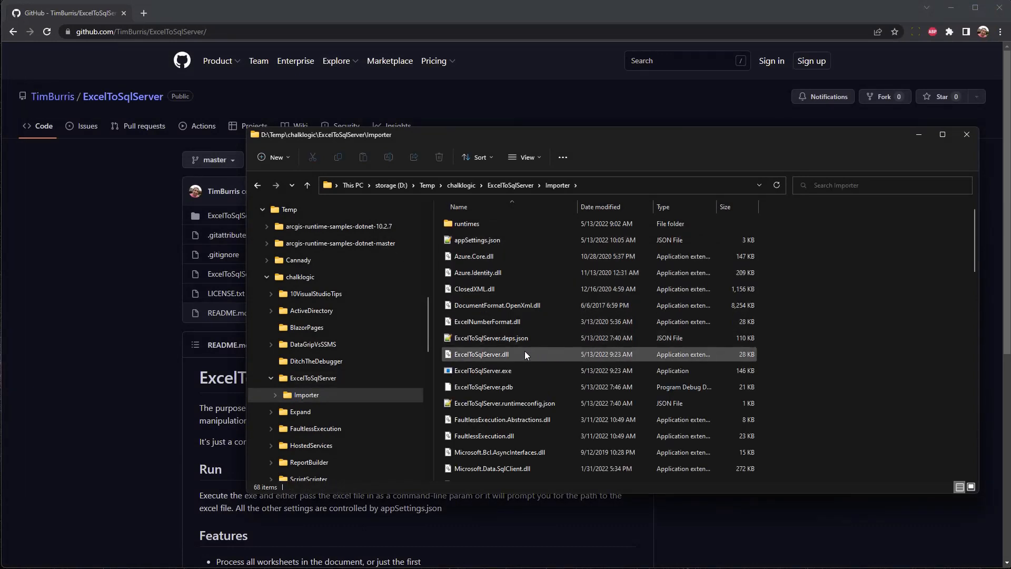
double_click(511, 371)
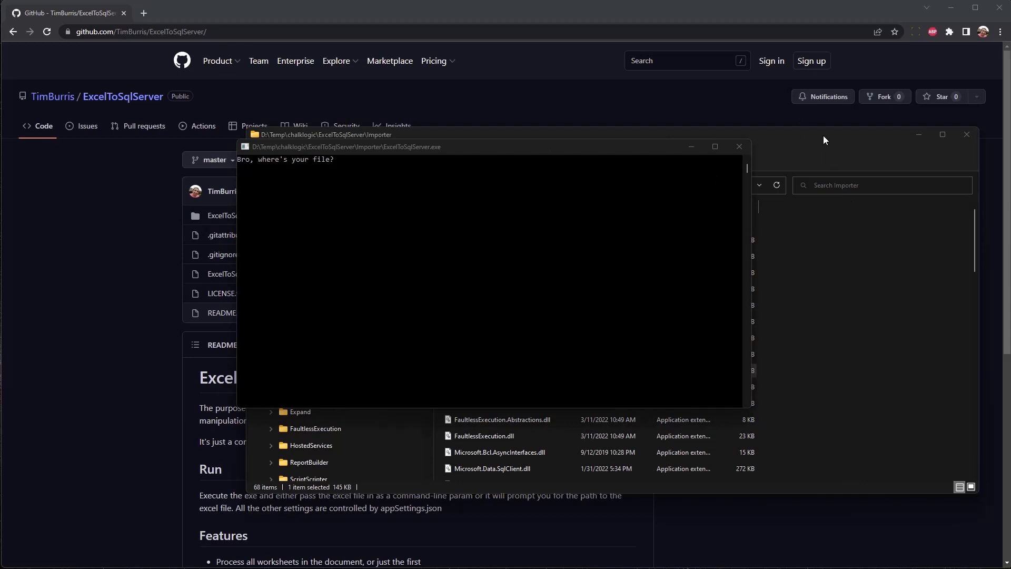
drag(656, 154, 488, 97)
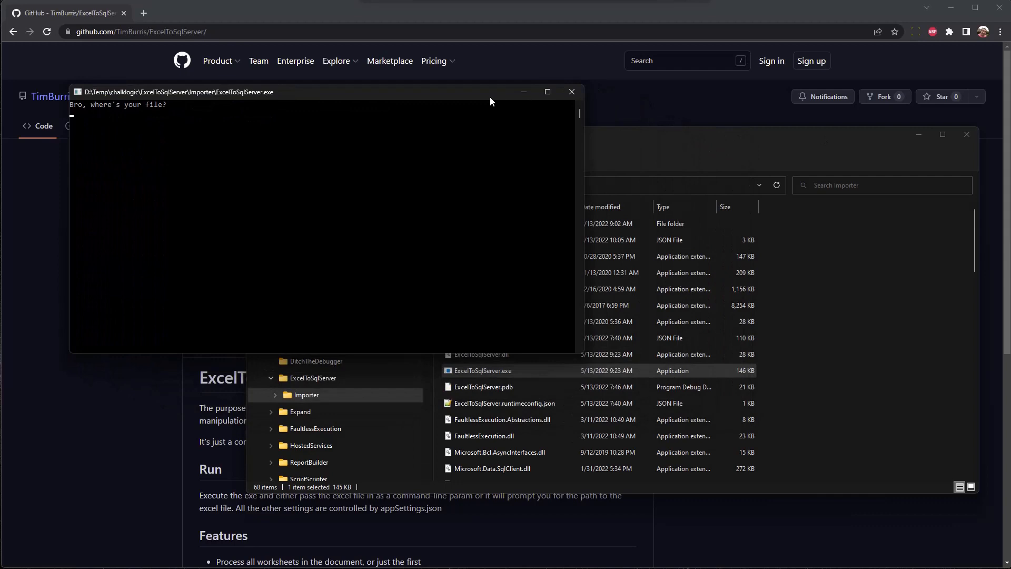
Supply ImportForDemo.xlsx from the ExcelToSqlServer folder as the importer's file path and run the import.
click(683, 146)
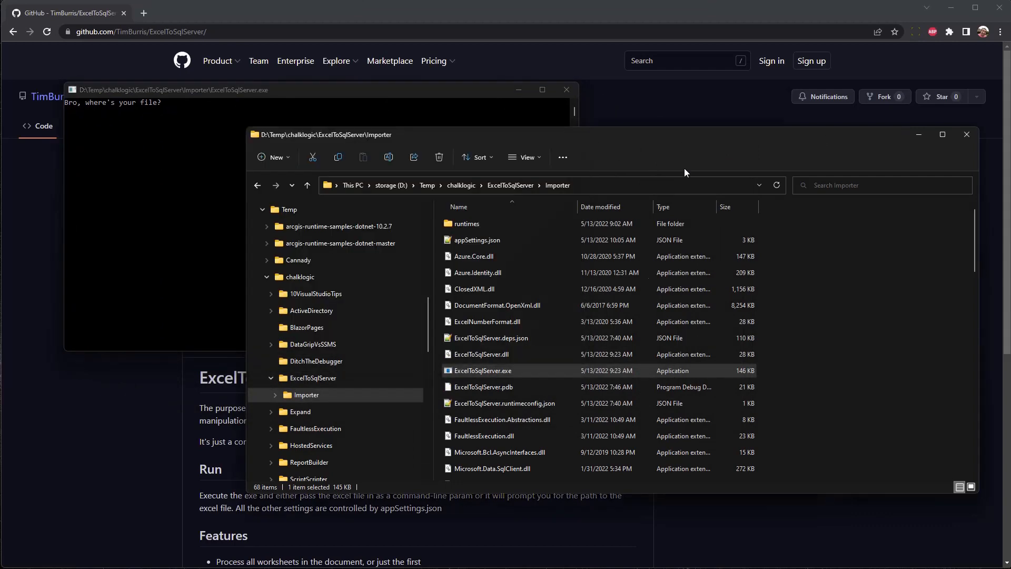
click(338, 378)
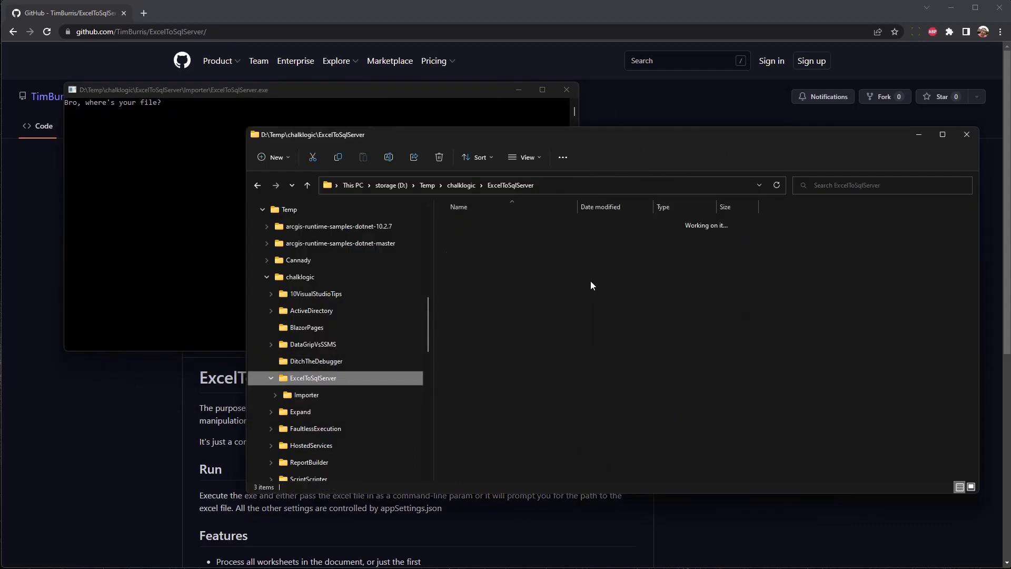
click(488, 256)
drag(487, 256, 141, 187)
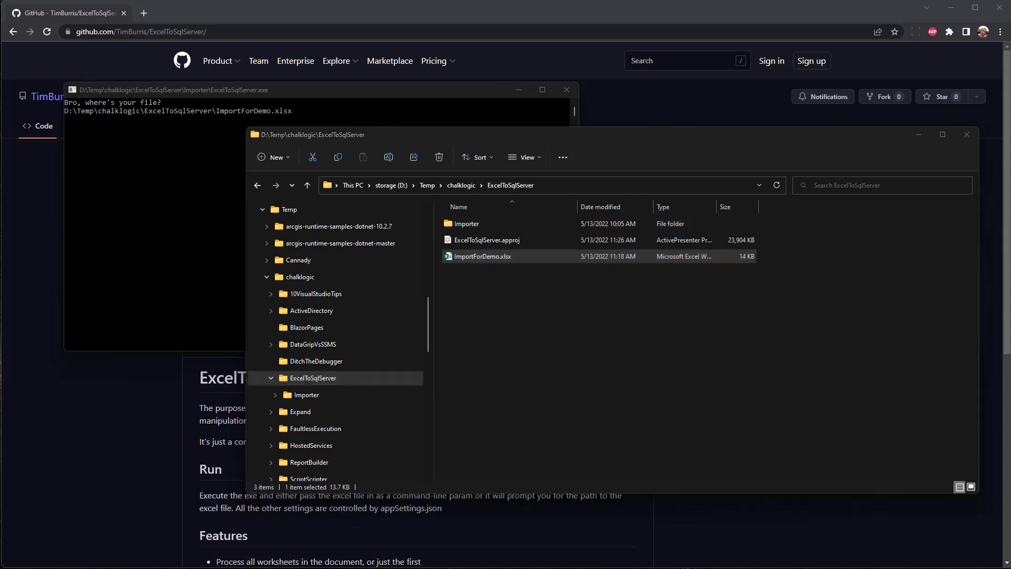
drag(377, 90, 390, 84)
key(Return)
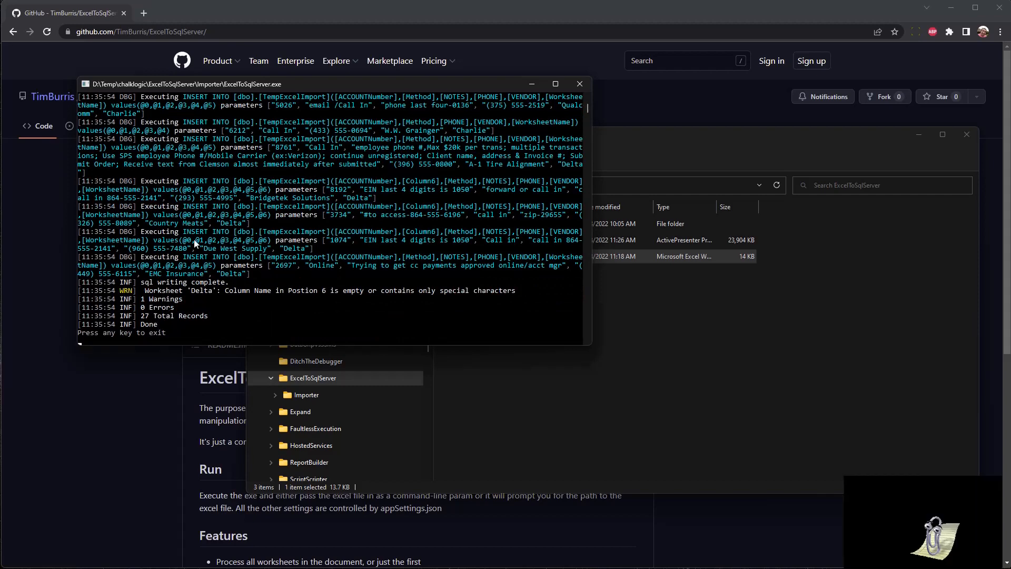
Review the importer's console log, from the INSERT statements to the warning about the Delta worksheet.
scroll(199, 254, up, 10)
scroll(199, 254, up, 15)
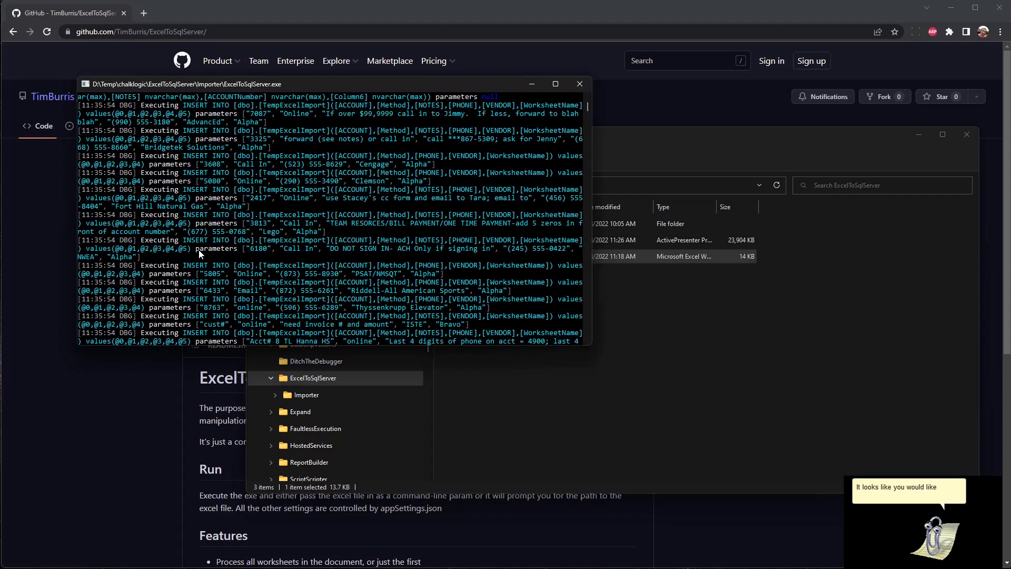
scroll(185, 258, down, 10)
scroll(184, 258, down, 15)
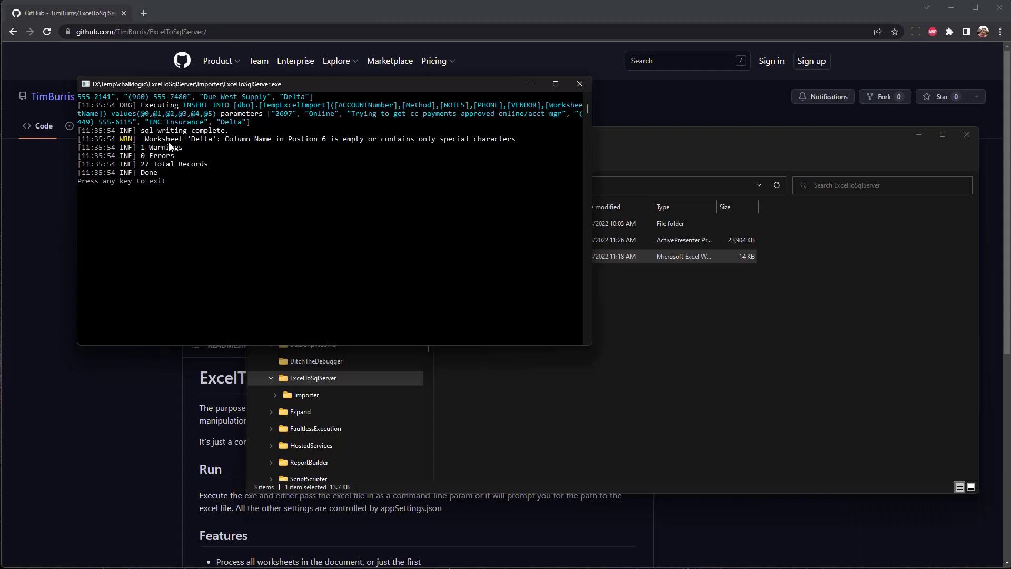
click(164, 139)
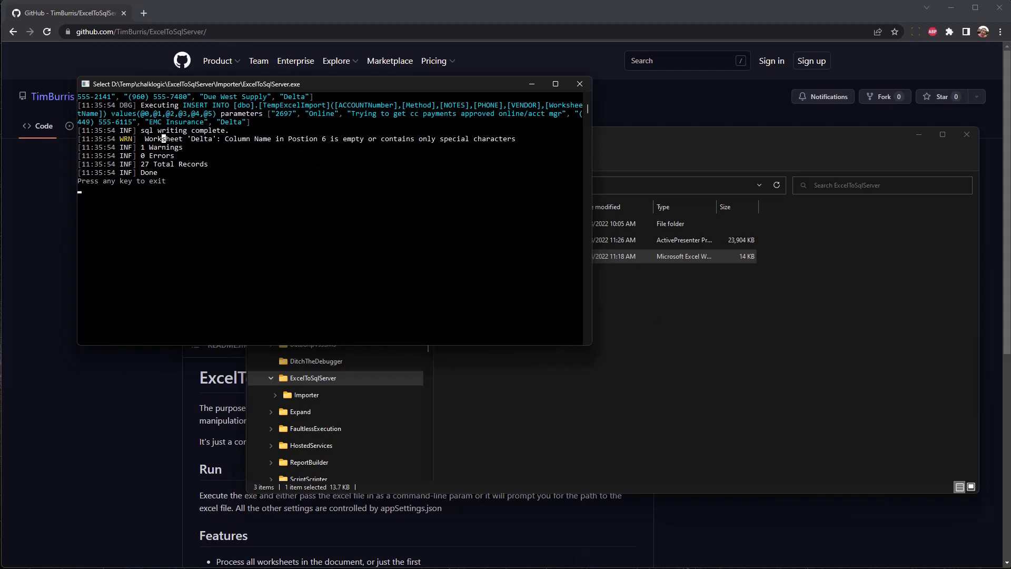
Reopen ImportForDemo.xlsx, select the unnamed column F on the Delta sheet, and widen the NOTES column beside it.
click(608, 360)
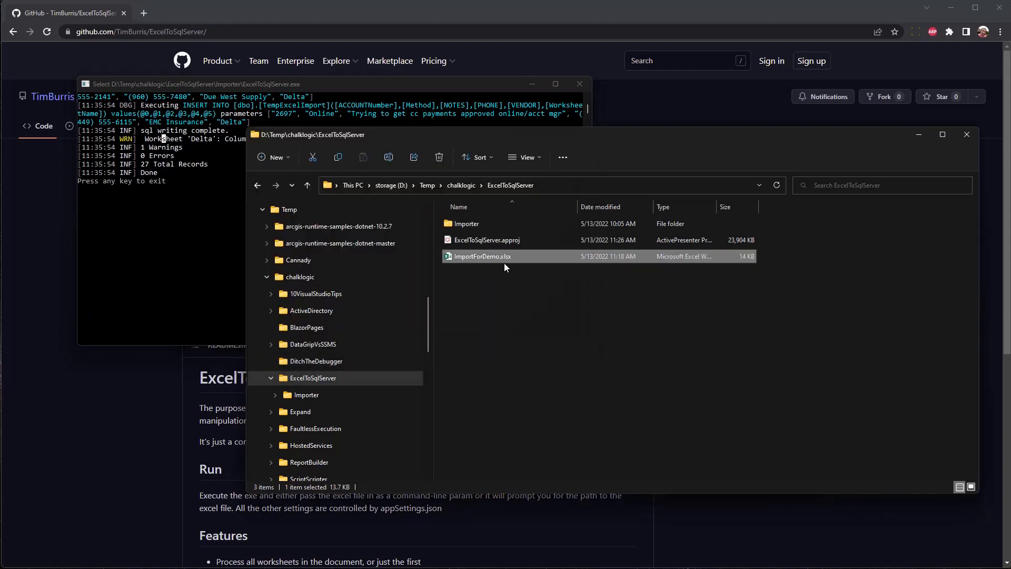
double_click(501, 258)
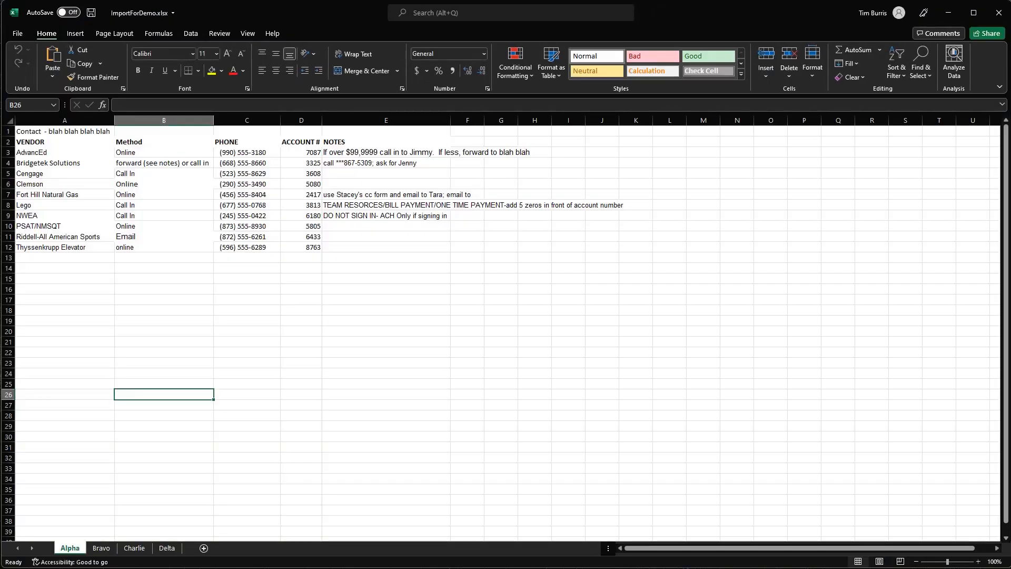
click(167, 548)
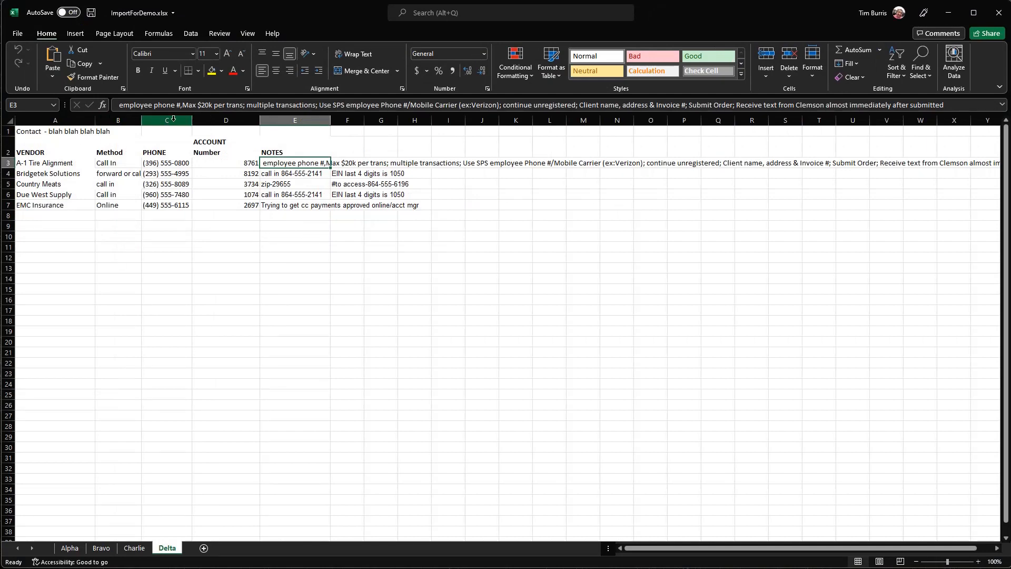
click(347, 120)
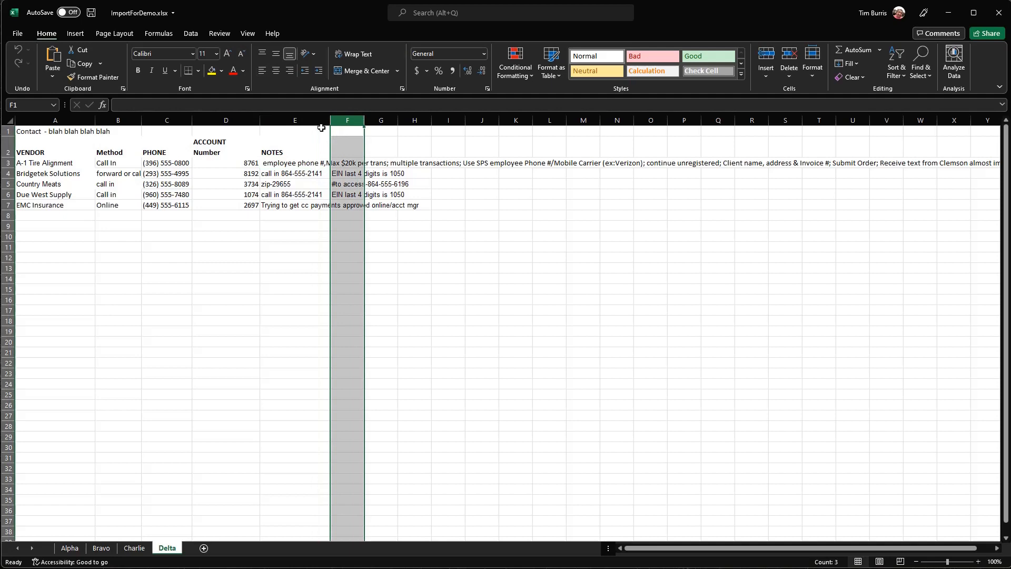
drag(329, 120, 373, 123)
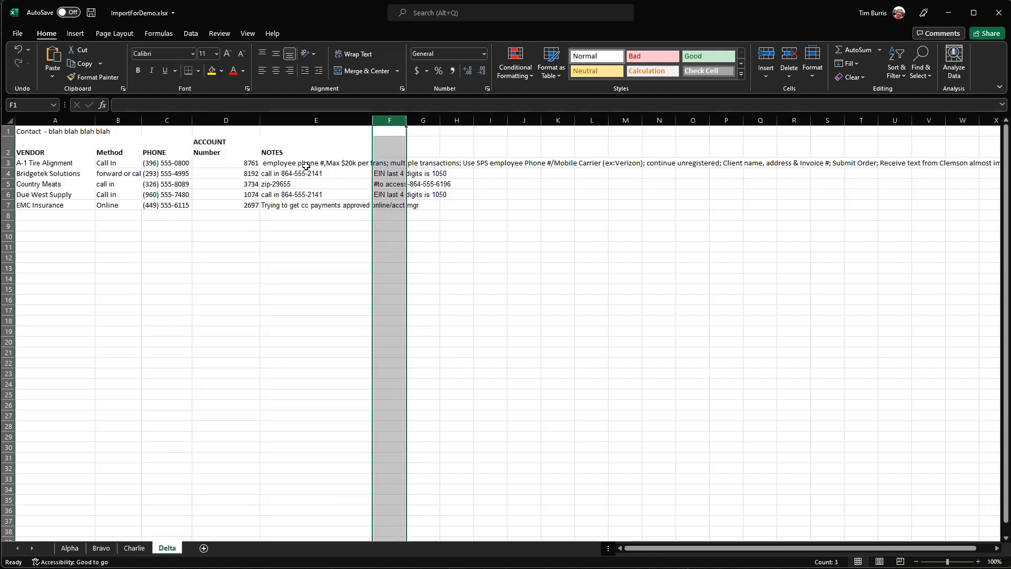
Resize the NOTES column on the Delta sheet to compare its entries with those in the unnamed column F.
drag(372, 120, 323, 127)
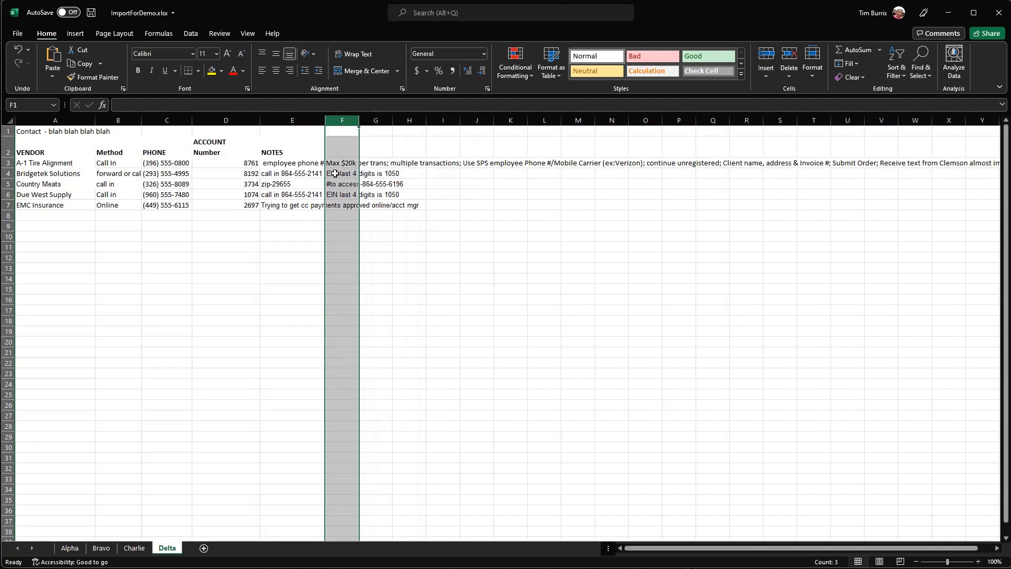
click(335, 174)
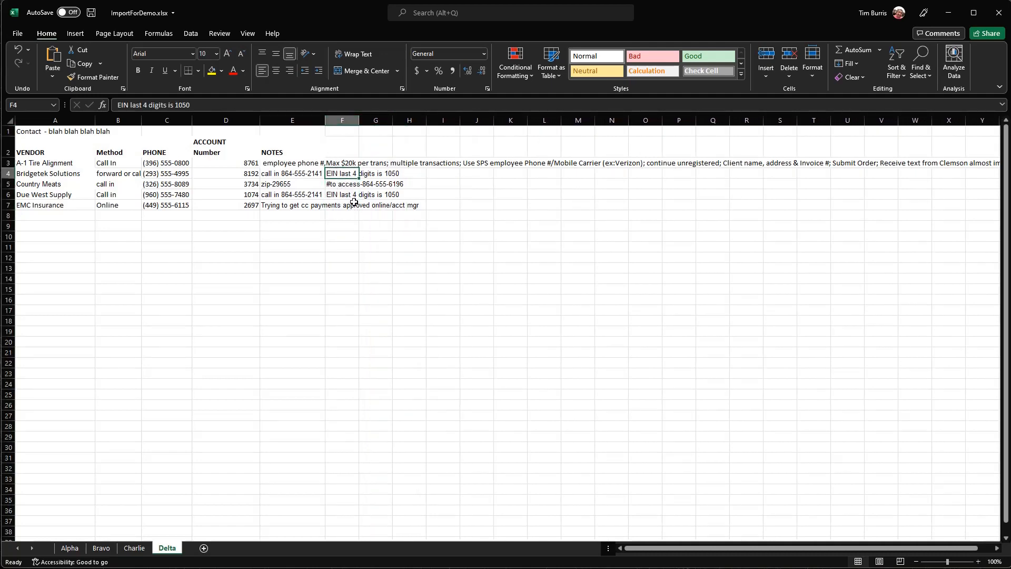
drag(293, 163, 293, 206)
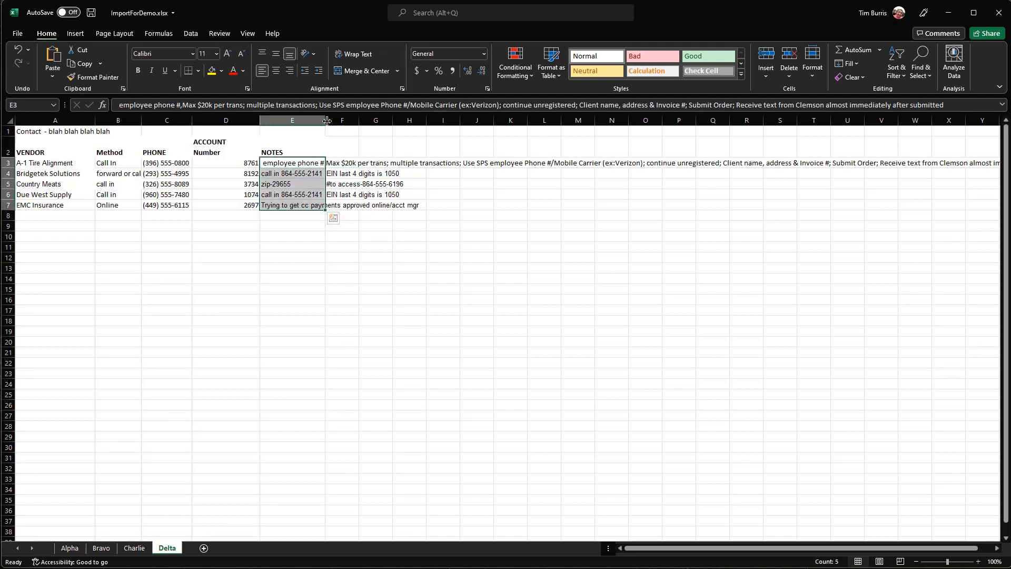
drag(325, 120, 446, 130)
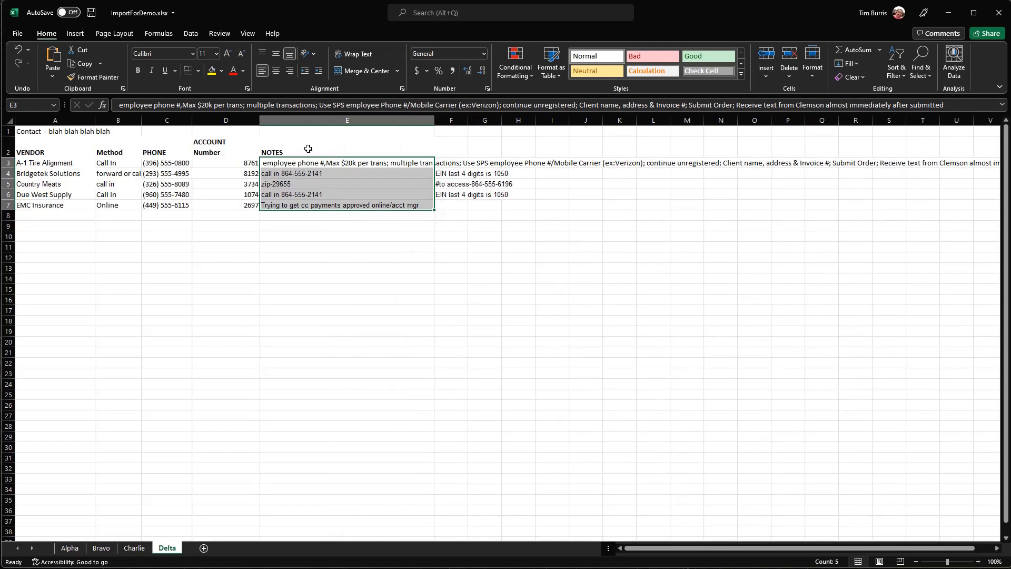
Inspect column F's entries and its empty header cell, and close ImportForDemo.xlsx without saving the changes.
click(454, 153)
drag(451, 175, 452, 211)
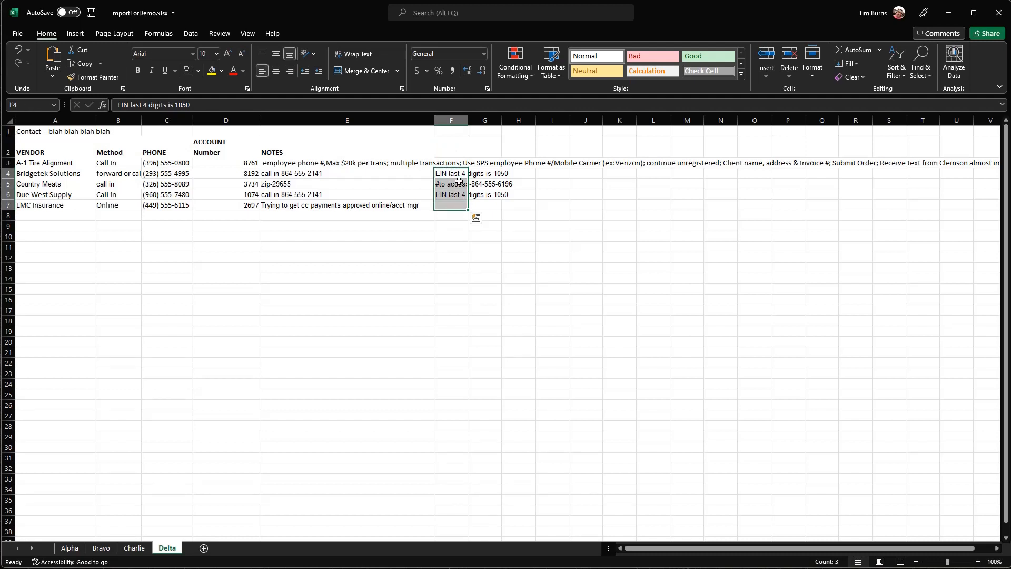
click(447, 205)
click(446, 182)
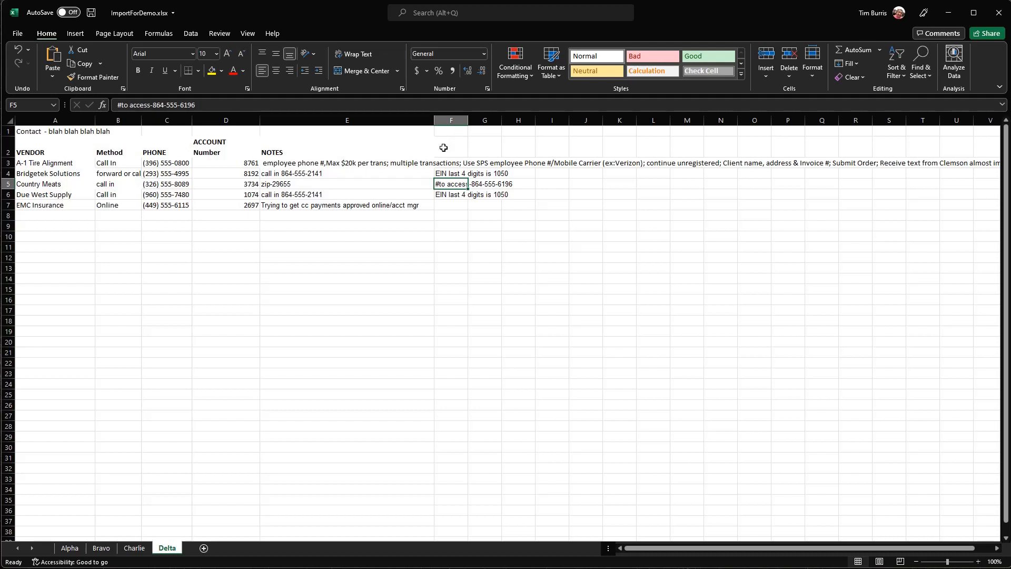
click(447, 147)
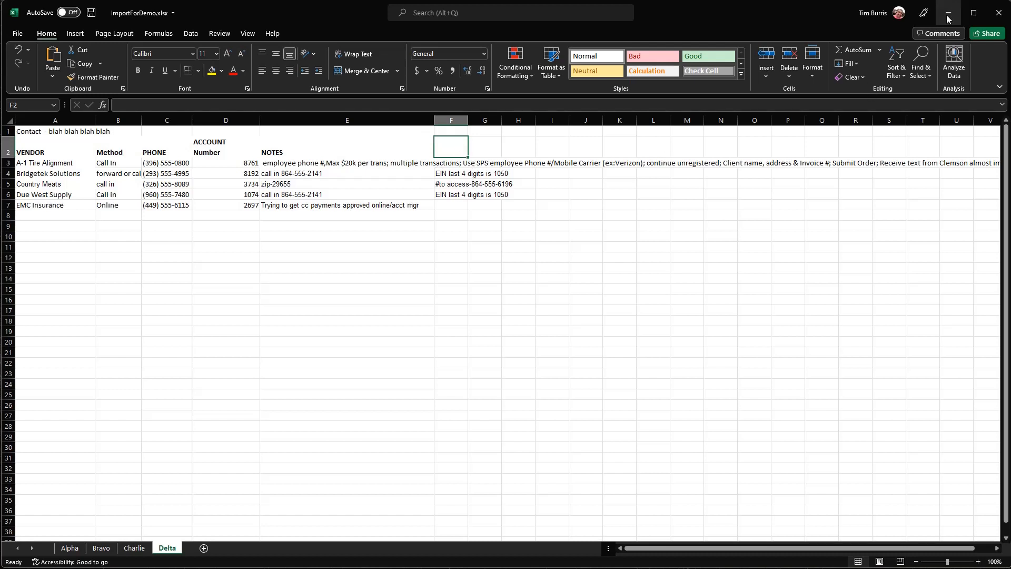
click(999, 12)
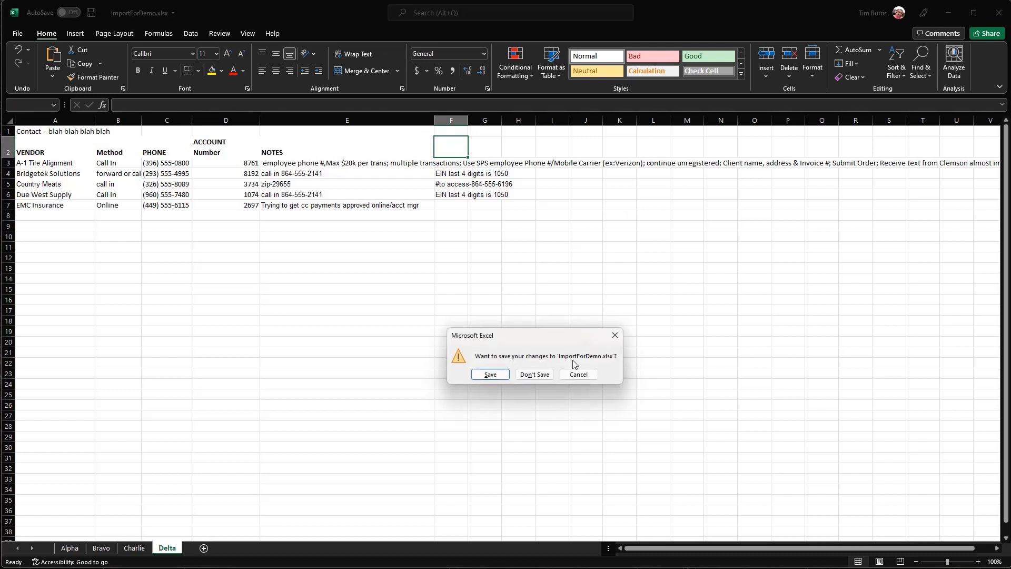
click(550, 375)
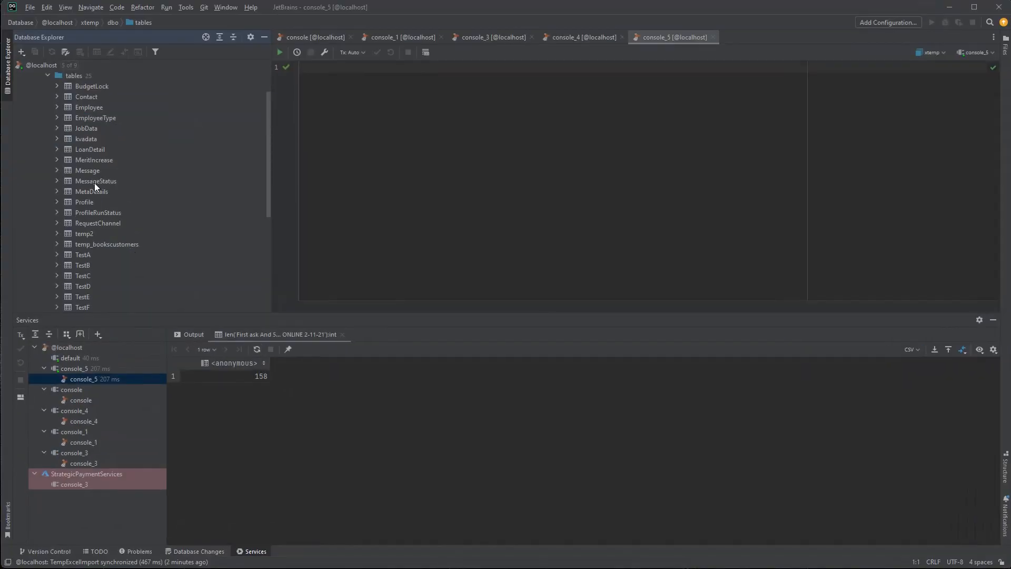
In DataGrip, refresh the tables of the xtemp database and expand the columns of the TempExcelImport table.
click(69, 77)
click(51, 52)
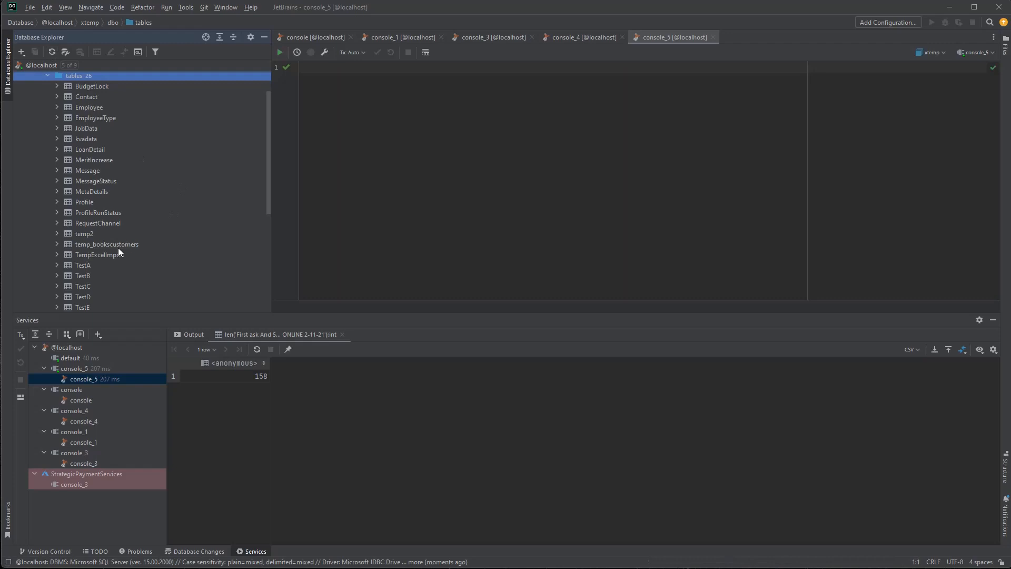
click(99, 251)
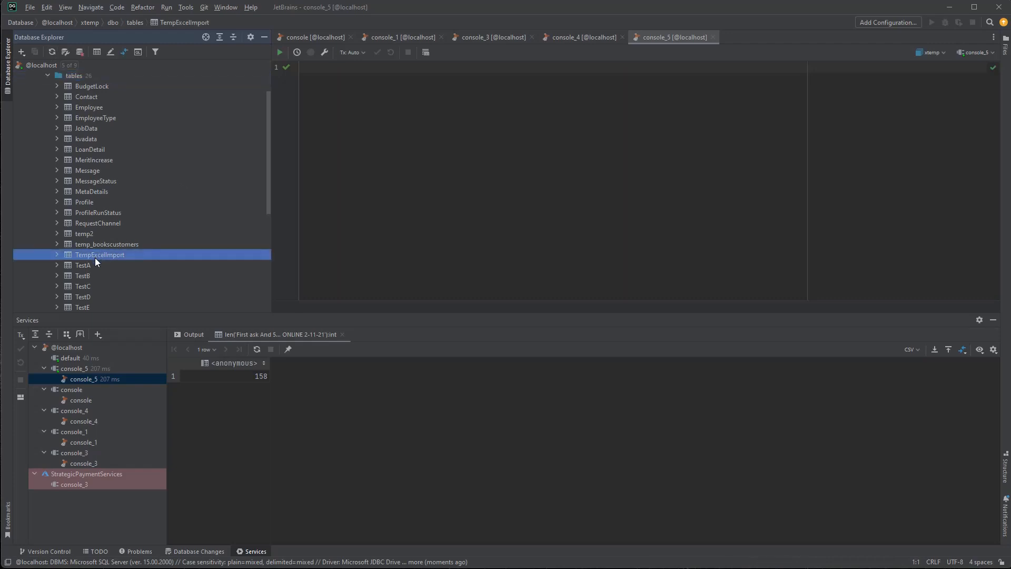
click(57, 255)
click(67, 265)
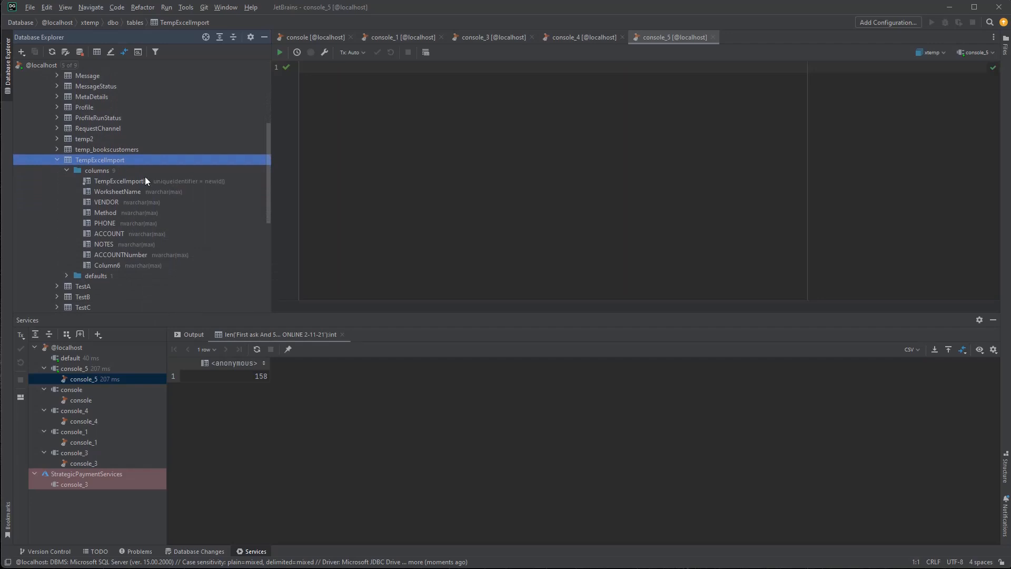
Go through TempExcelImport's columns one by one, from TempExcelImportId and WorksheetName down to NOTES.
click(146, 181)
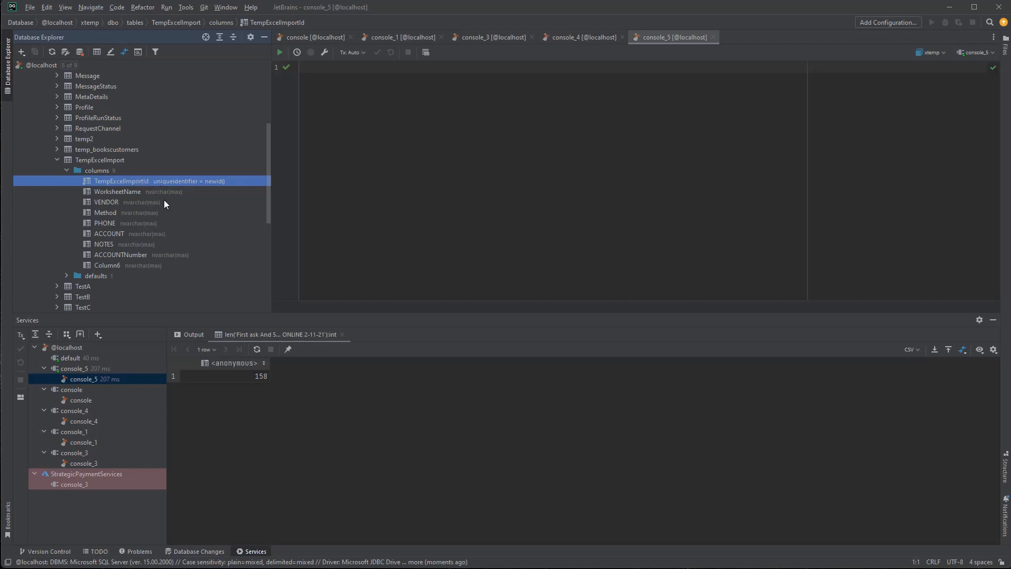
click(128, 192)
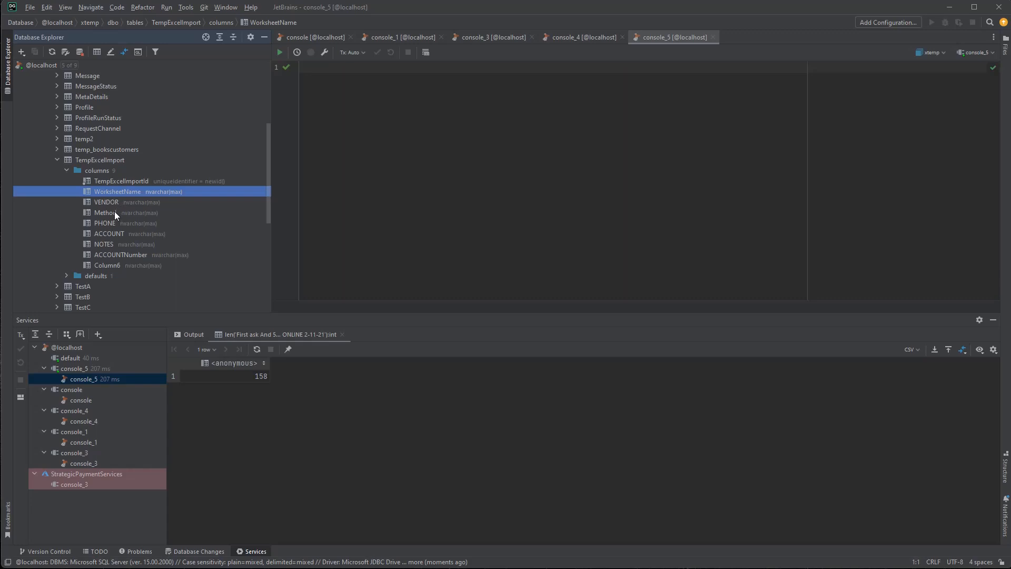
click(112, 202)
click(112, 213)
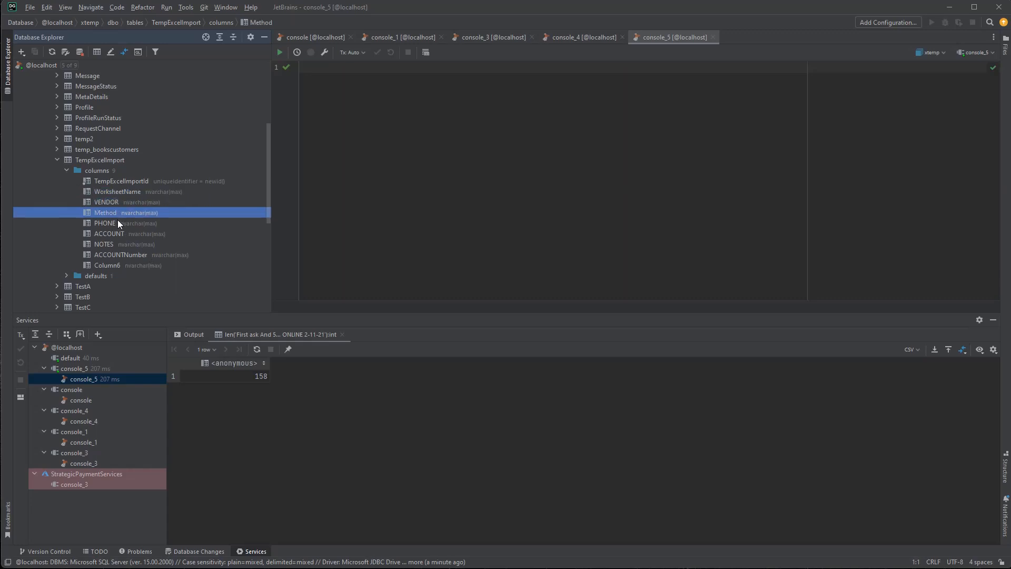
click(116, 220)
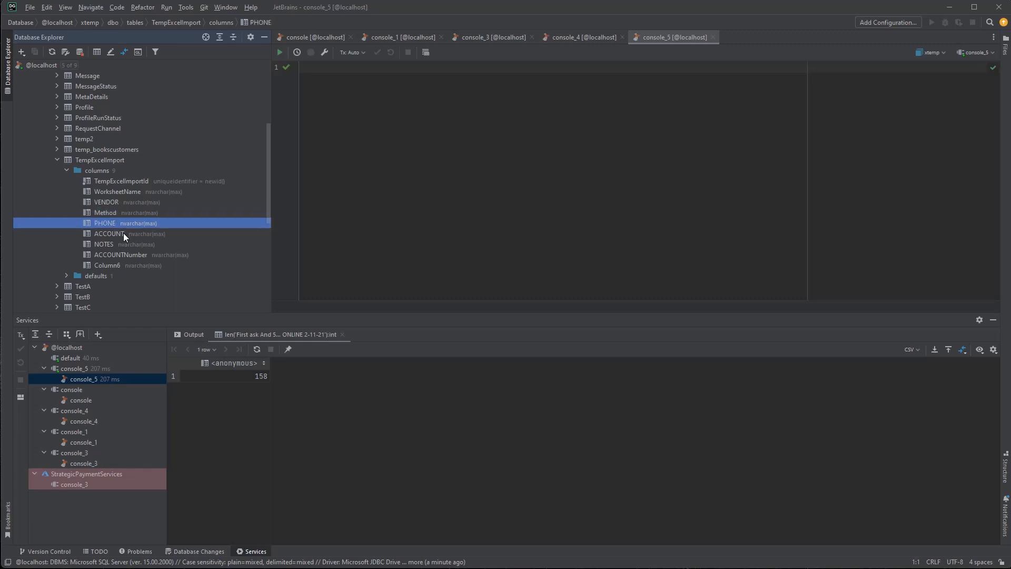
click(122, 233)
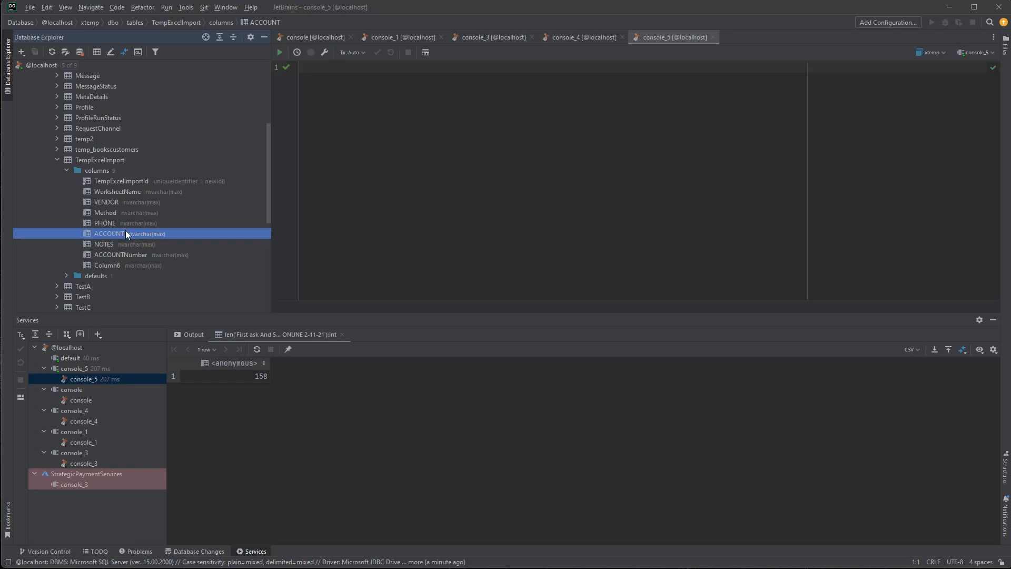
click(100, 248)
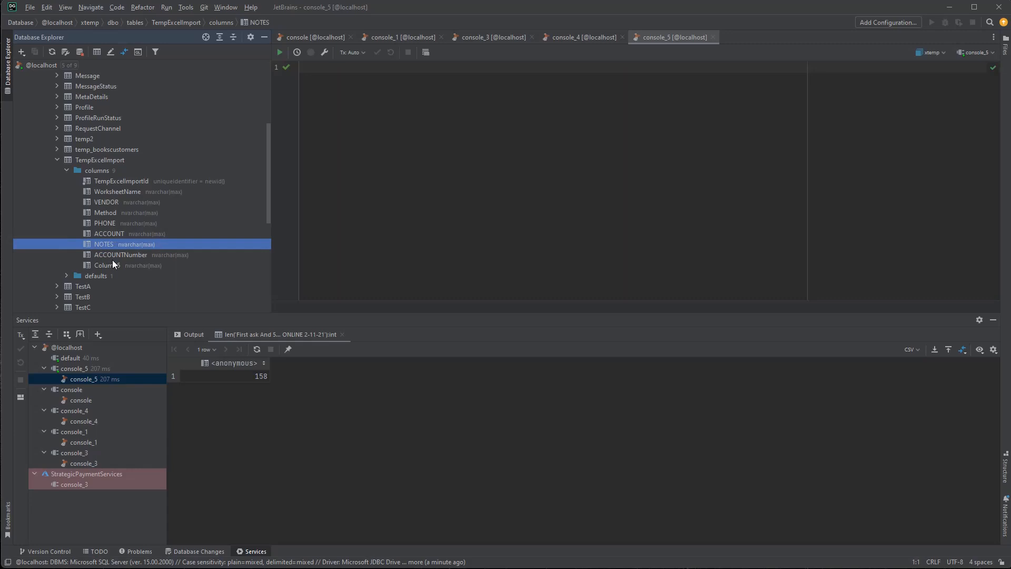
Compare the ACCOUNTNumber column with ACCOUNT in TempExcelImport, and check the Column6 entry.
click(112, 256)
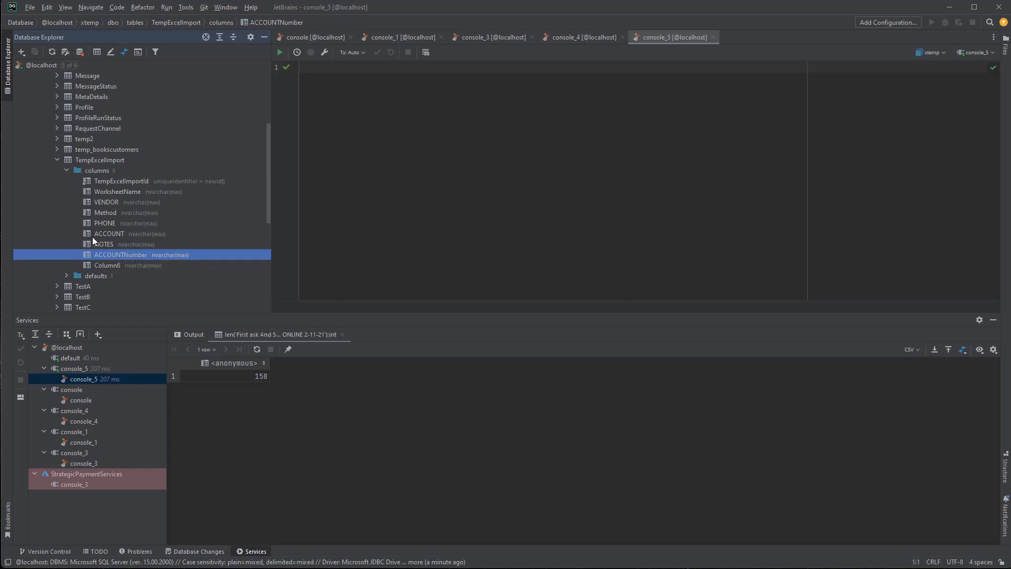
click(104, 226)
click(113, 233)
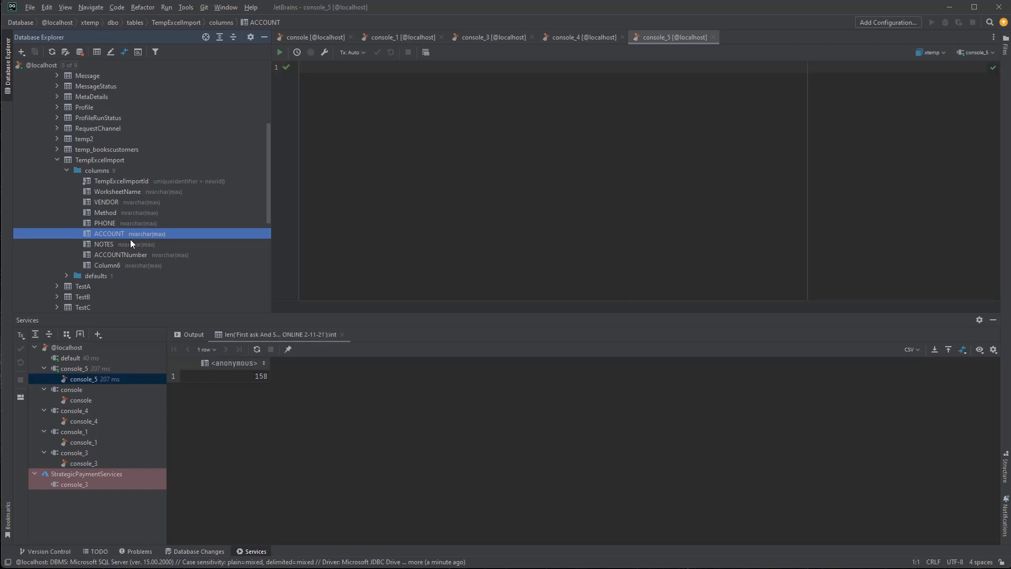
click(118, 258)
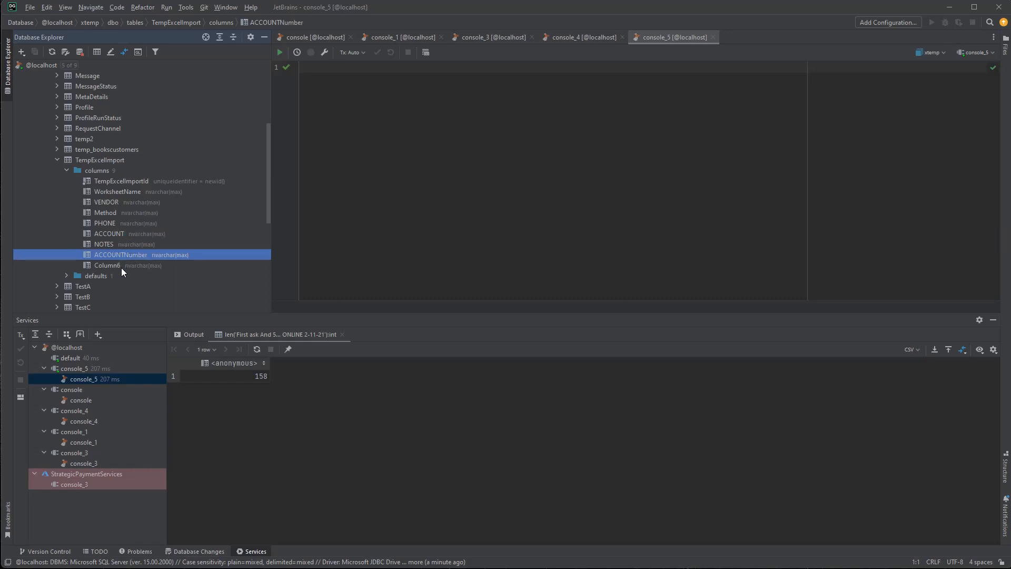
click(121, 266)
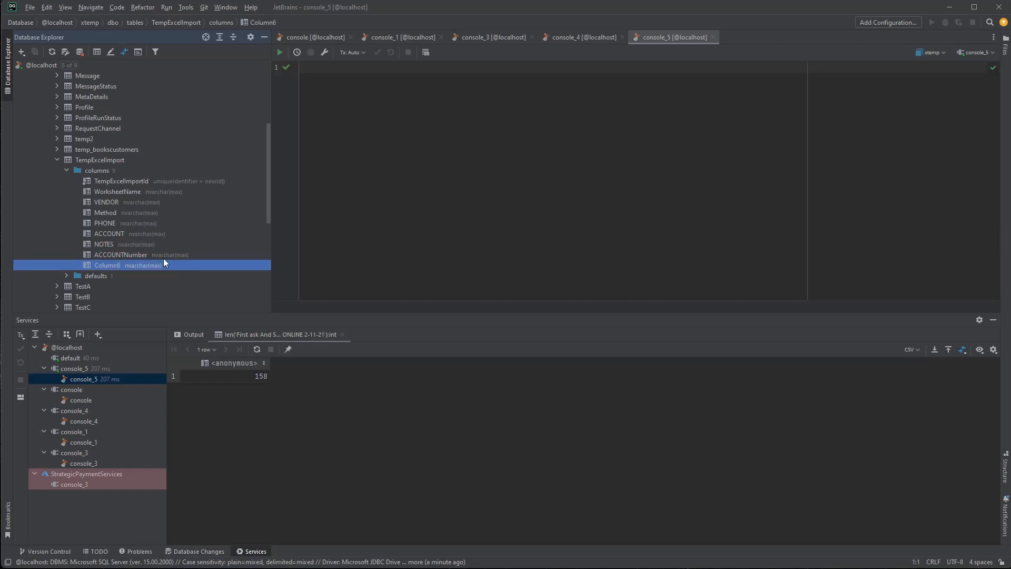
Open the TempExcelImport table's data and enlarge the grid by shrinking the Services and Database Explorer panes.
double_click(116, 159)
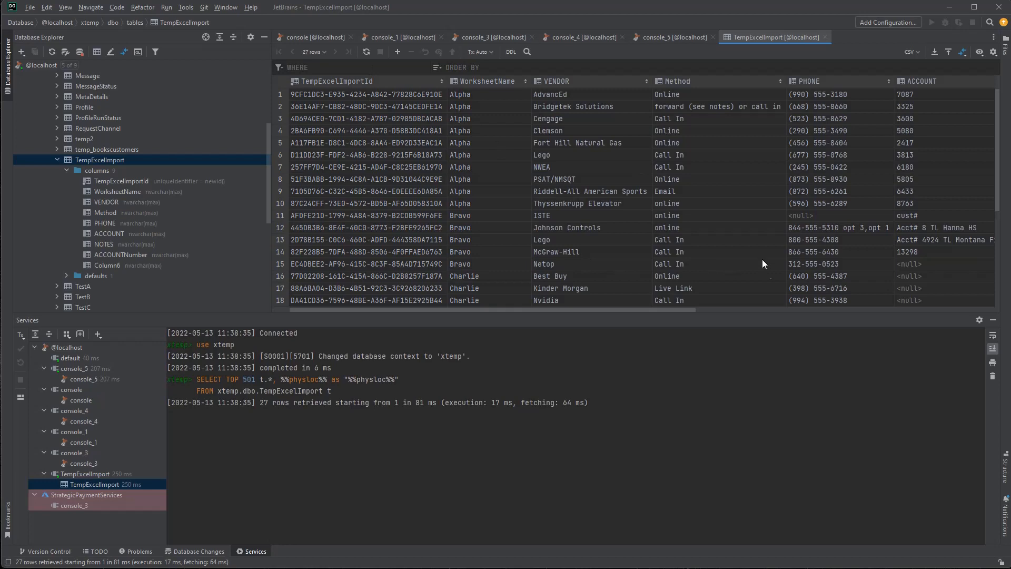
drag(463, 317, 457, 336)
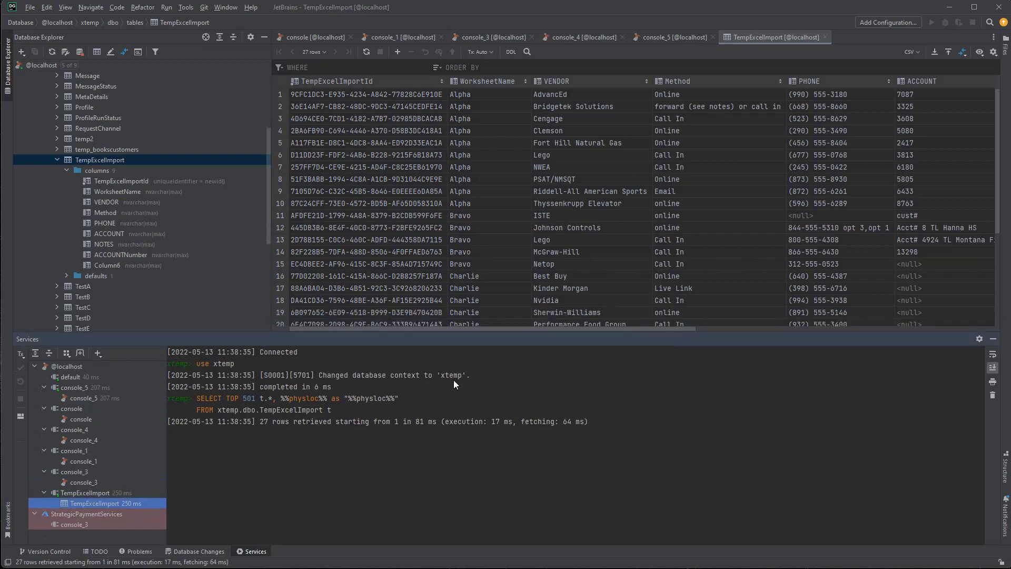
drag(453, 380, 450, 436)
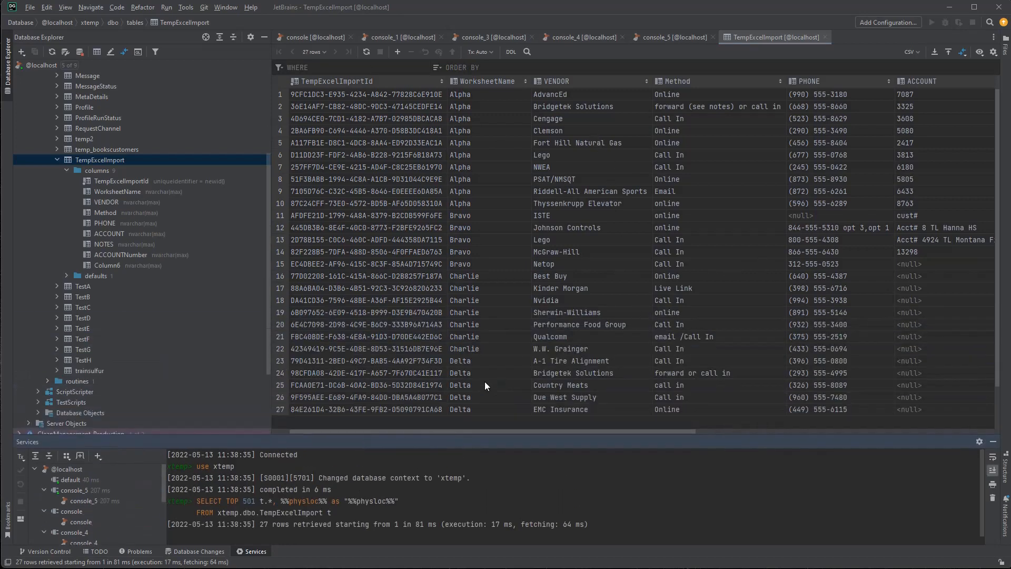
drag(273, 419, 226, 420)
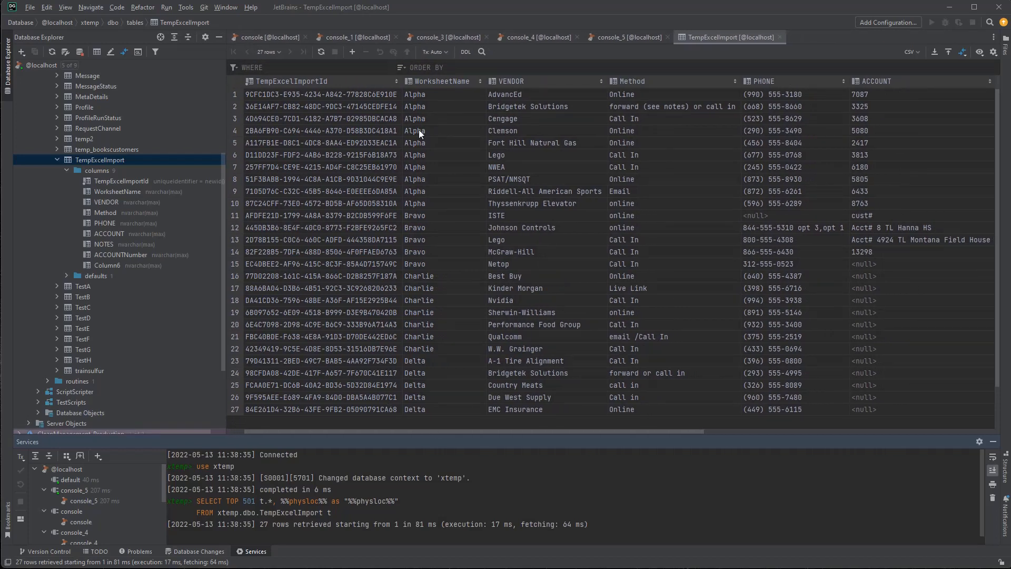
Check the WorksheetName values against their source sheets and the generated TempExcelImportId values in the imported rows.
click(424, 106)
click(430, 279)
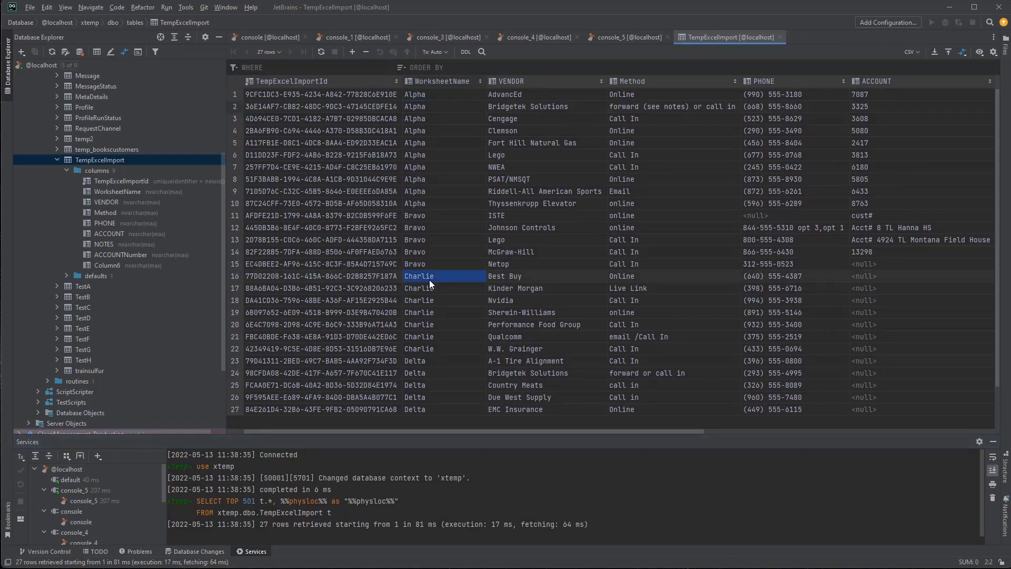
click(435, 156)
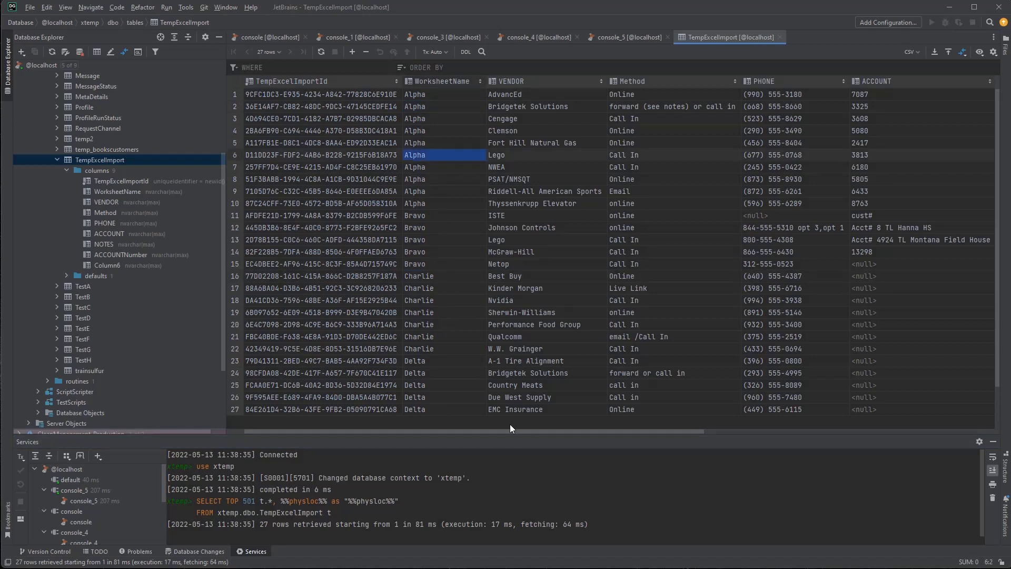
click(353, 313)
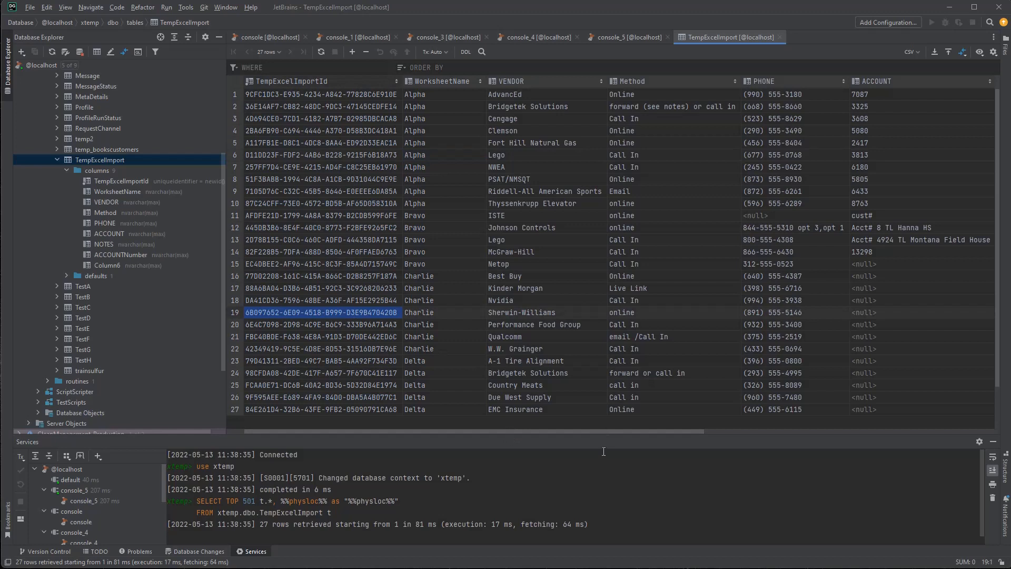
Examine the Column6 and NOTES values imported for the Delta worksheet rows.
drag(608, 431, 915, 423)
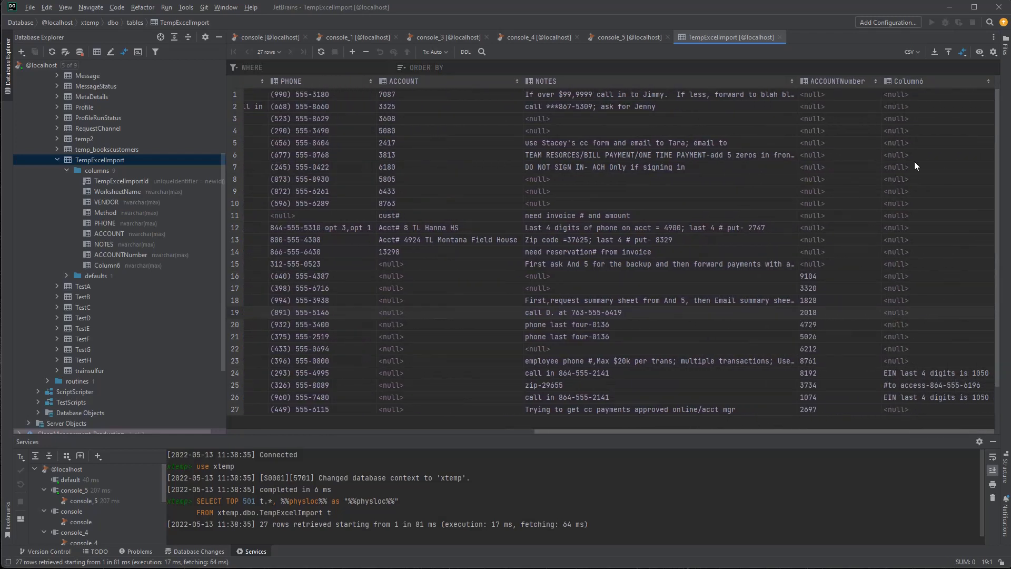
click(902, 373)
click(909, 385)
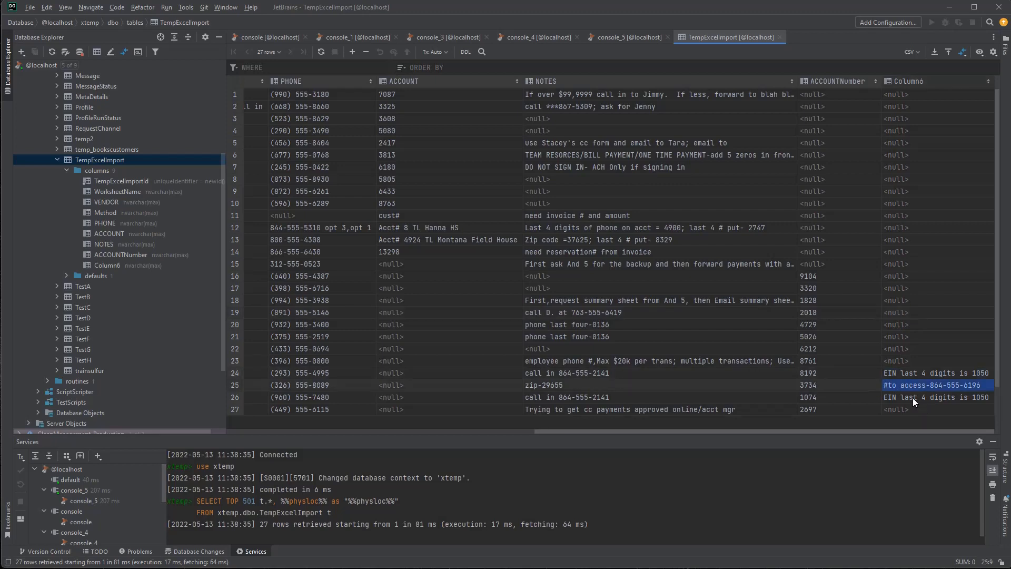
click(913, 398)
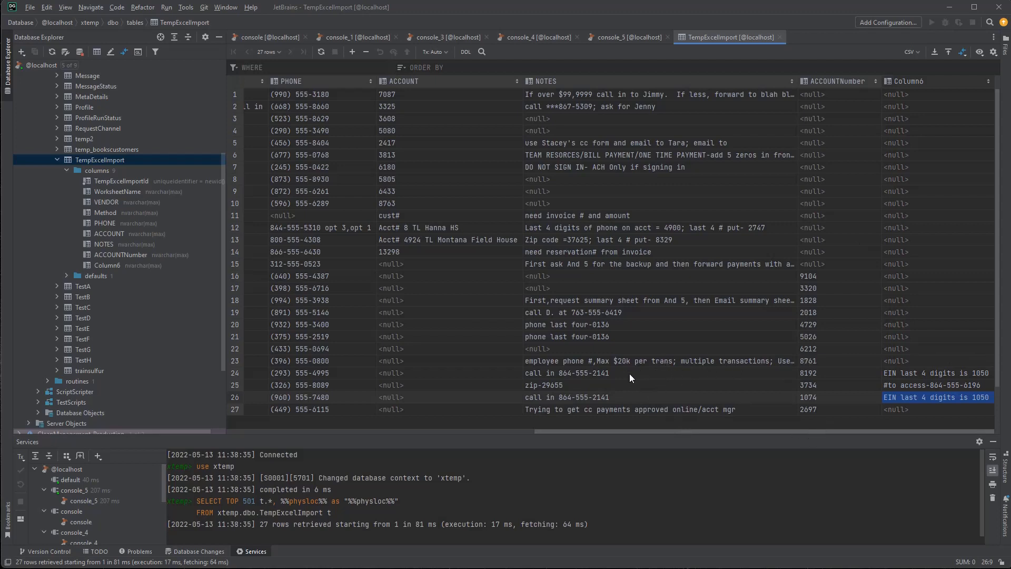
click(584, 373)
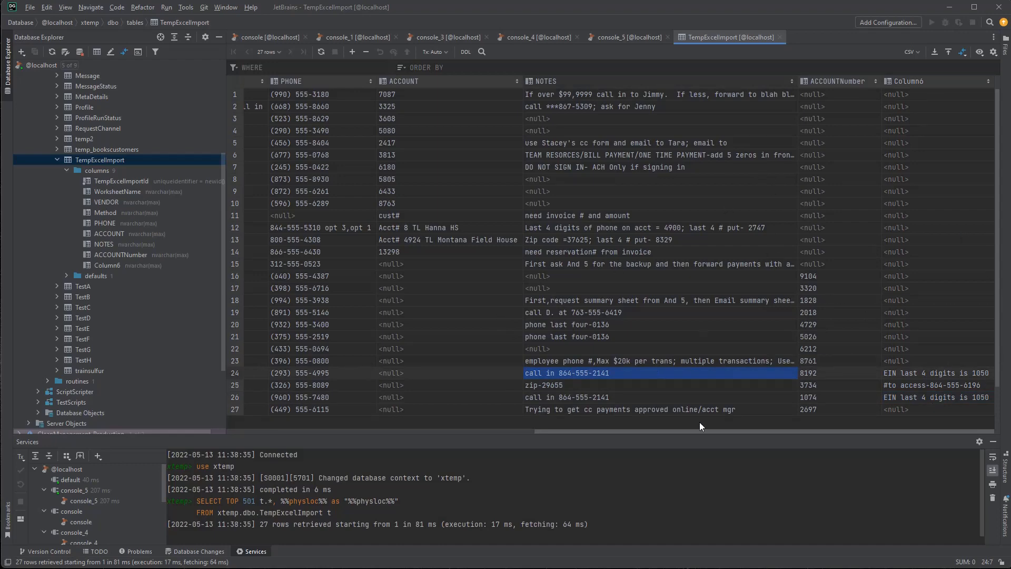
Return to the first data columns and select WorksheetName in TempExcelImport's column list.
drag(701, 433, 358, 463)
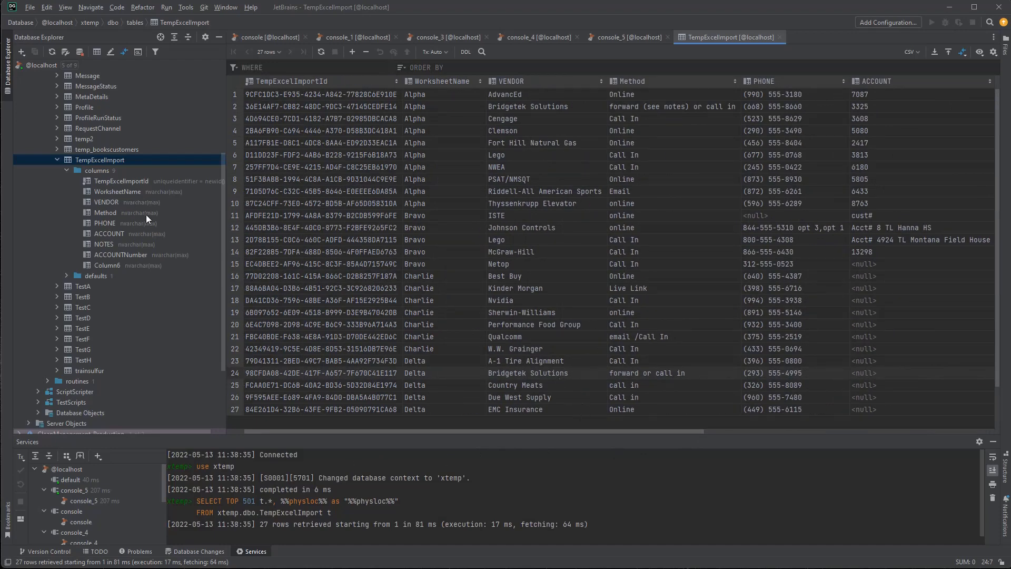
click(150, 189)
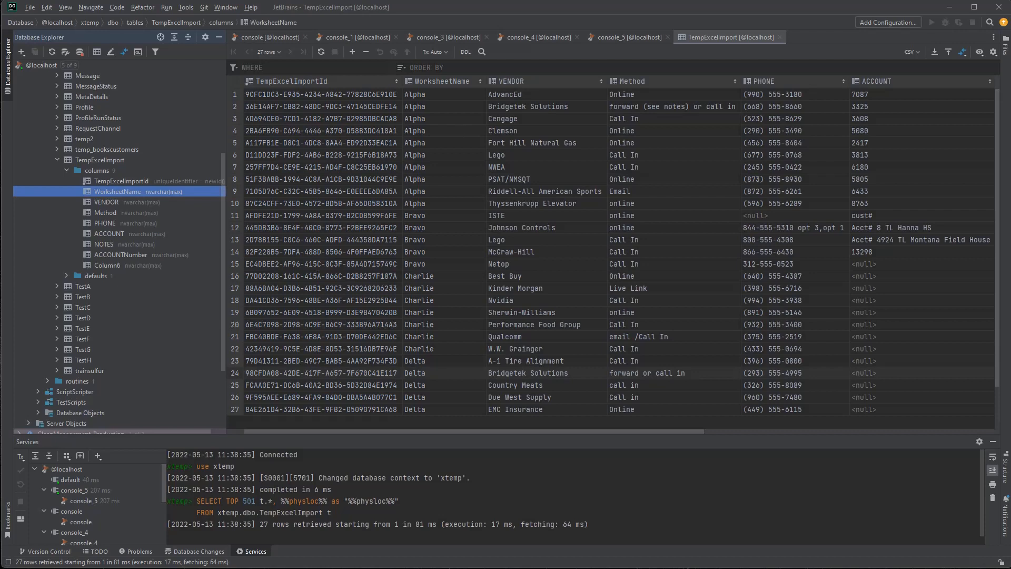
Minimize the database window, select appSettings.json in the Importer folder, and switch to Visual Studio showing that file.
key(alt+Tab)
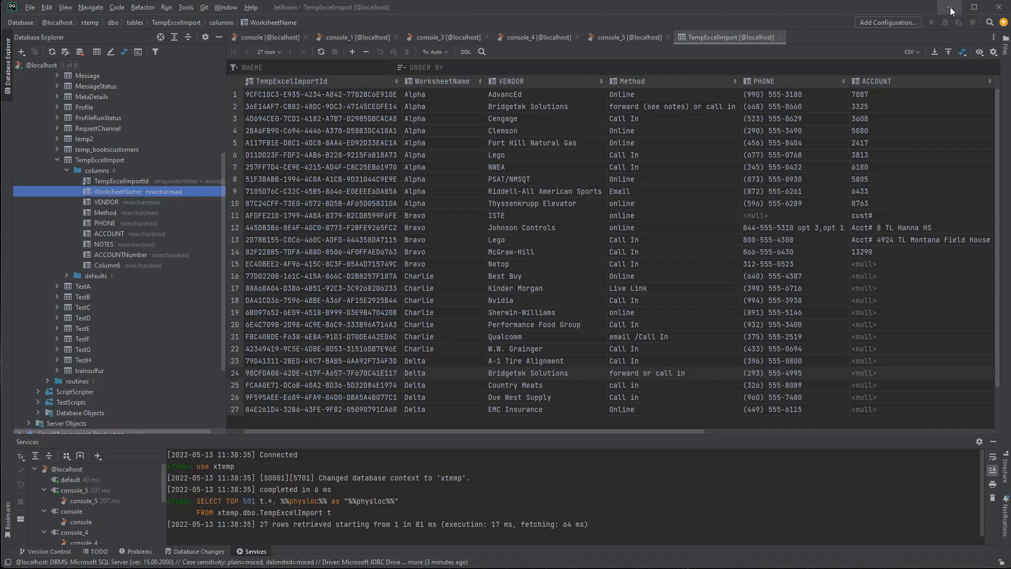
click(950, 8)
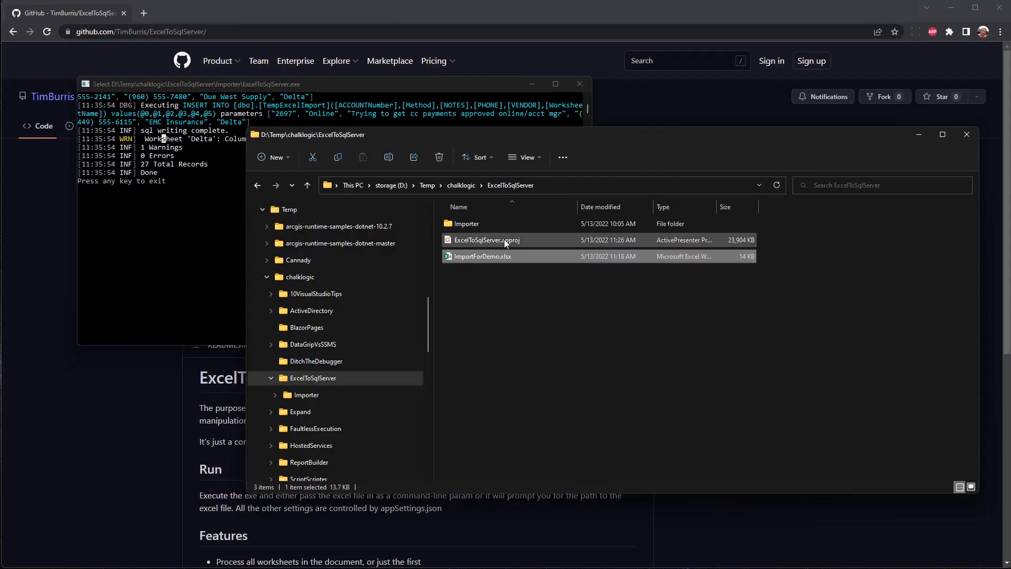
double_click(489, 225)
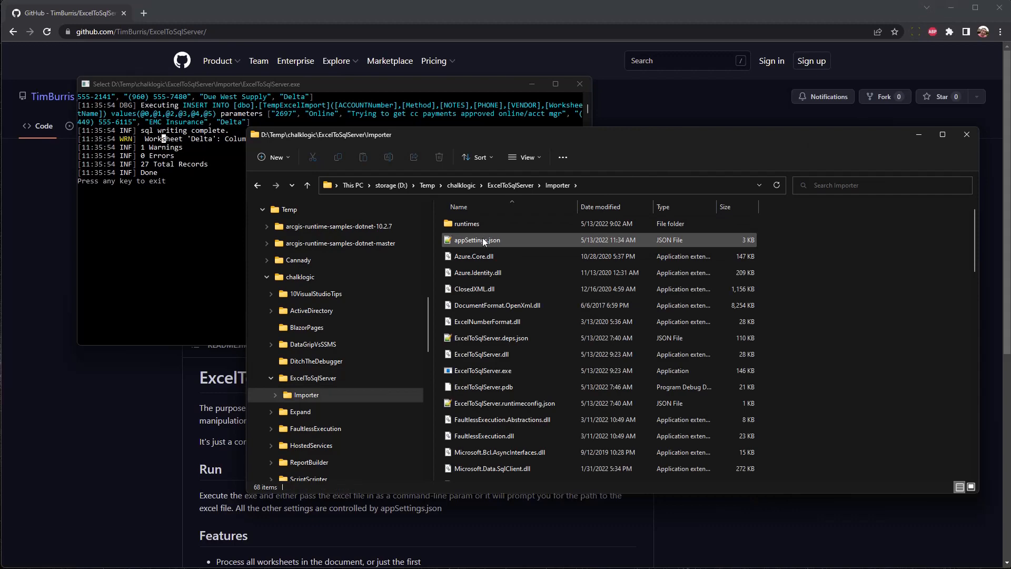
click(480, 242)
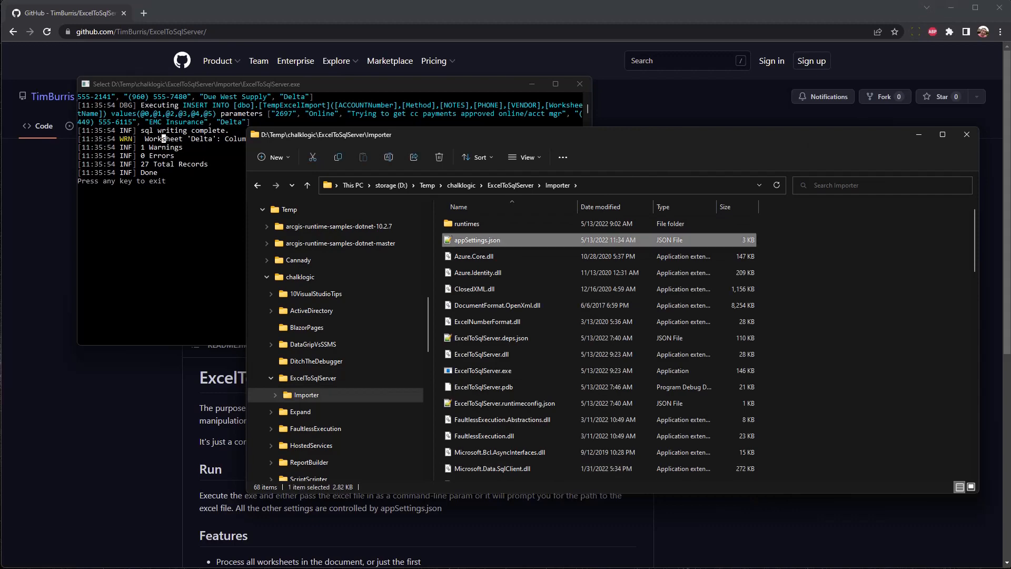
key(alt+Tab)
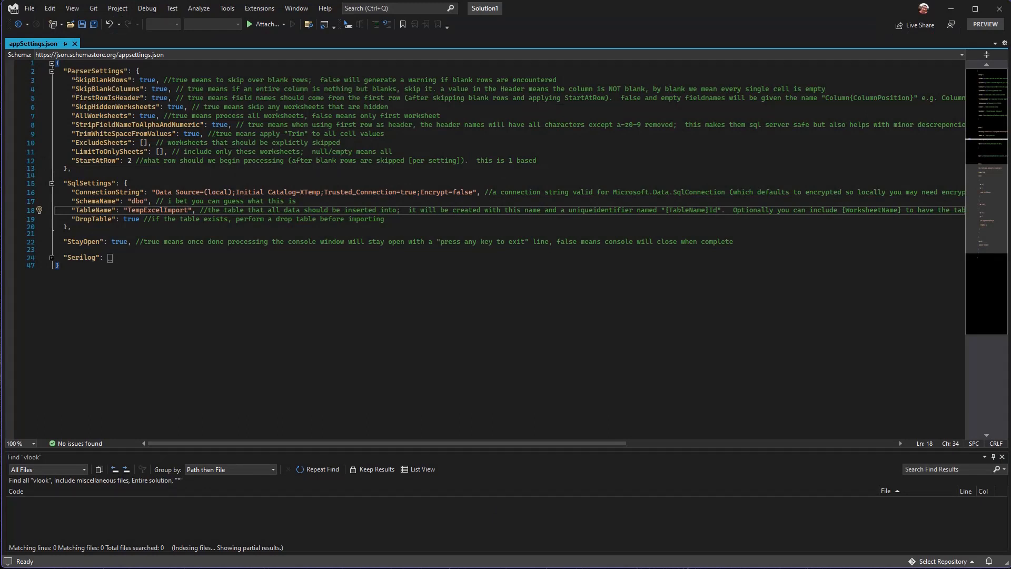
Highlight the ParserSettings block and then the SqlSettings block in appSettings.json to review the two sections.
drag(59, 70, 72, 226)
click(87, 146)
drag(72, 169, 60, 70)
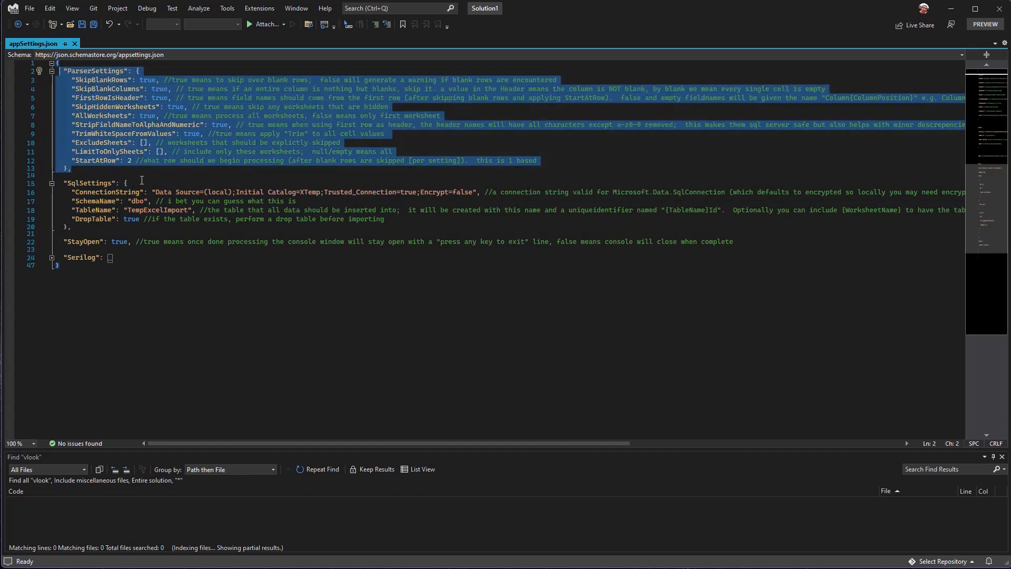
click(92, 175)
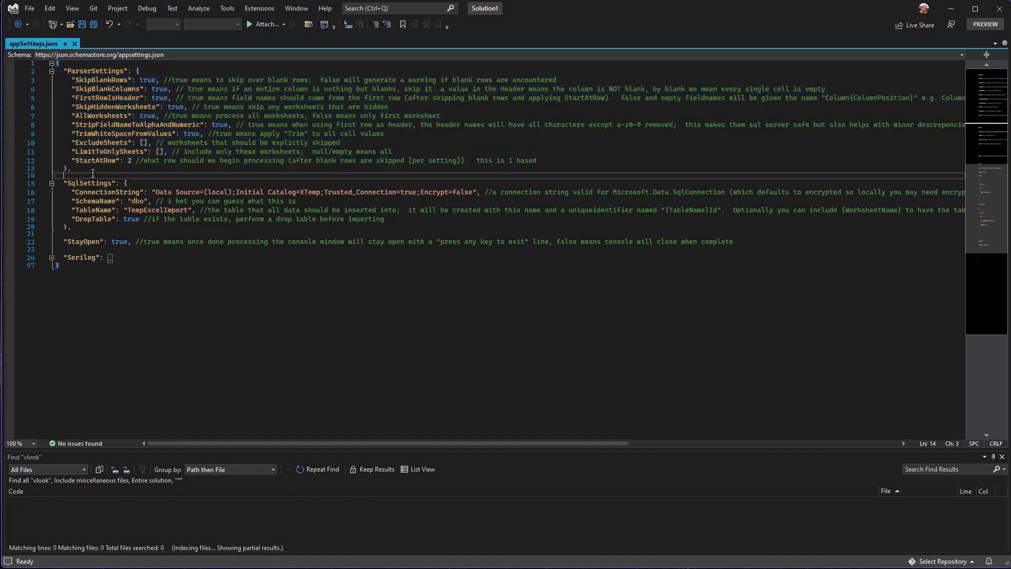
drag(96, 177, 108, 231)
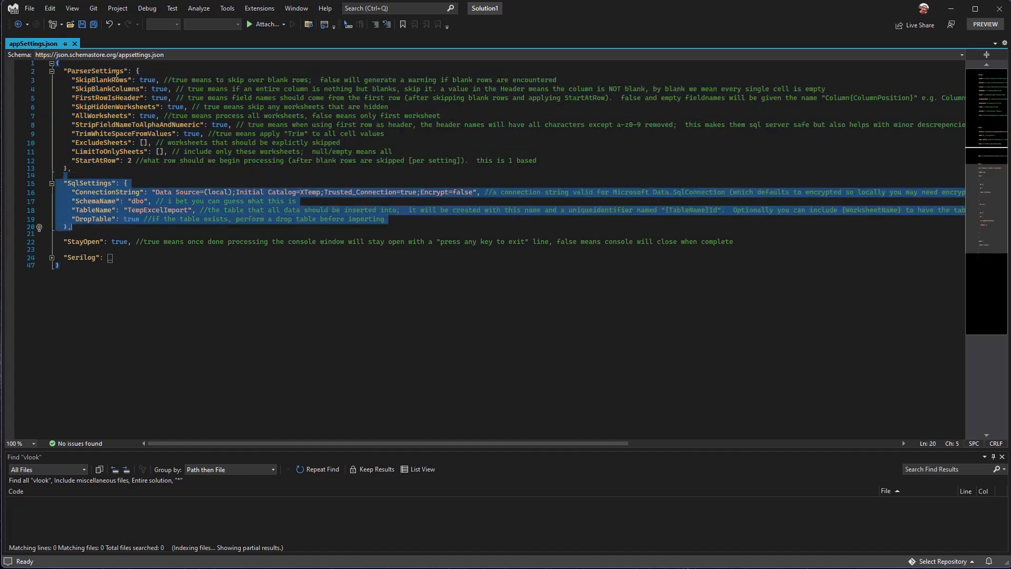
Read the SkipBlankRows comment and inspect the FirstRowIsHeader setting in ParserSettings.
click(204, 79)
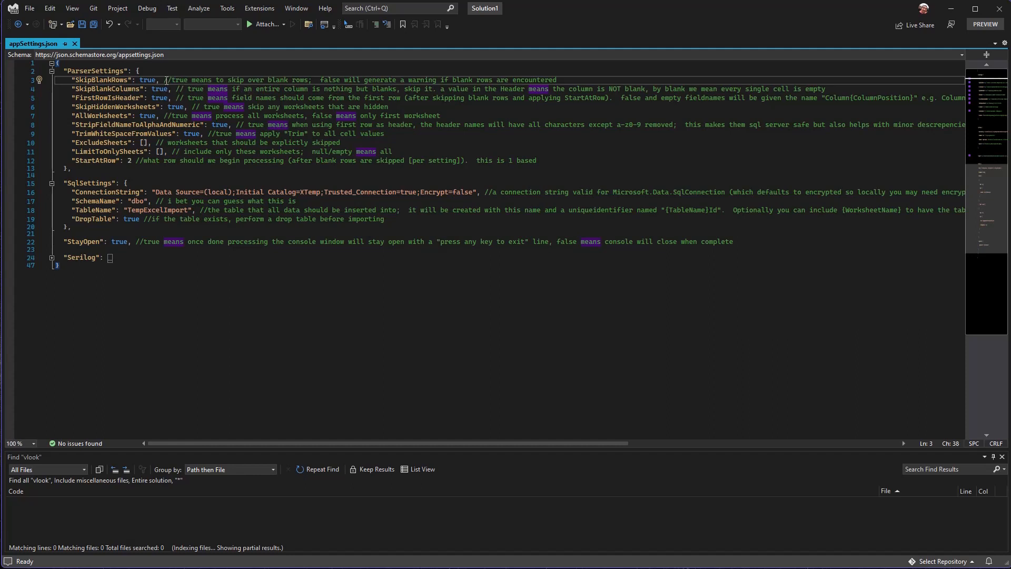
drag(165, 80, 262, 80)
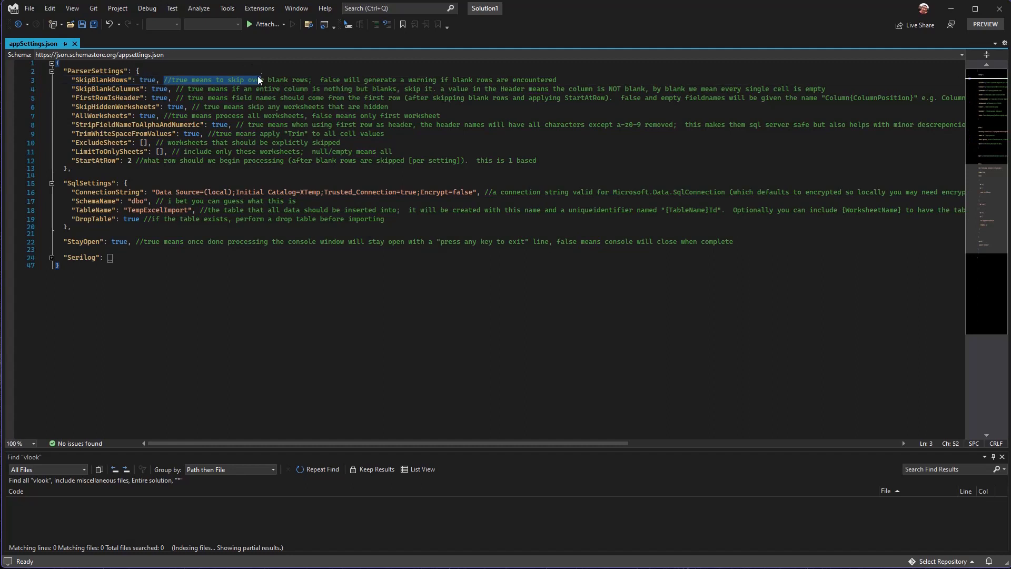
click(159, 80)
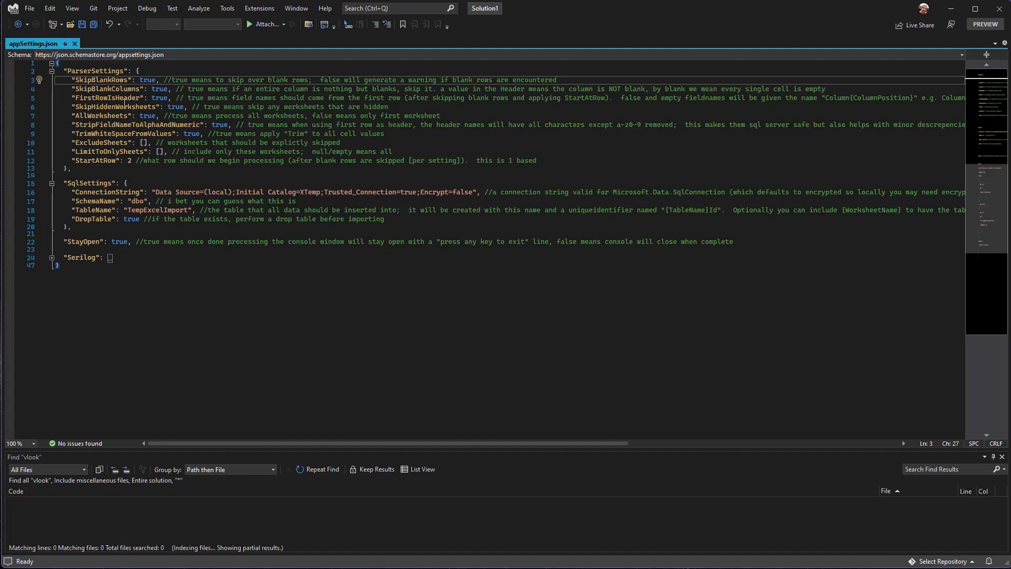
double_click(124, 100)
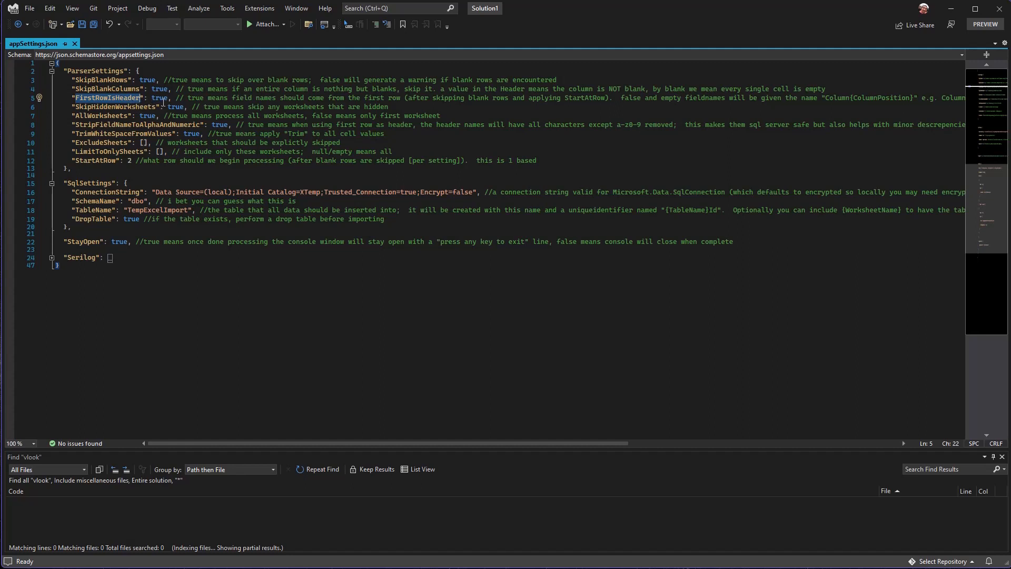
key(alt+Tab)
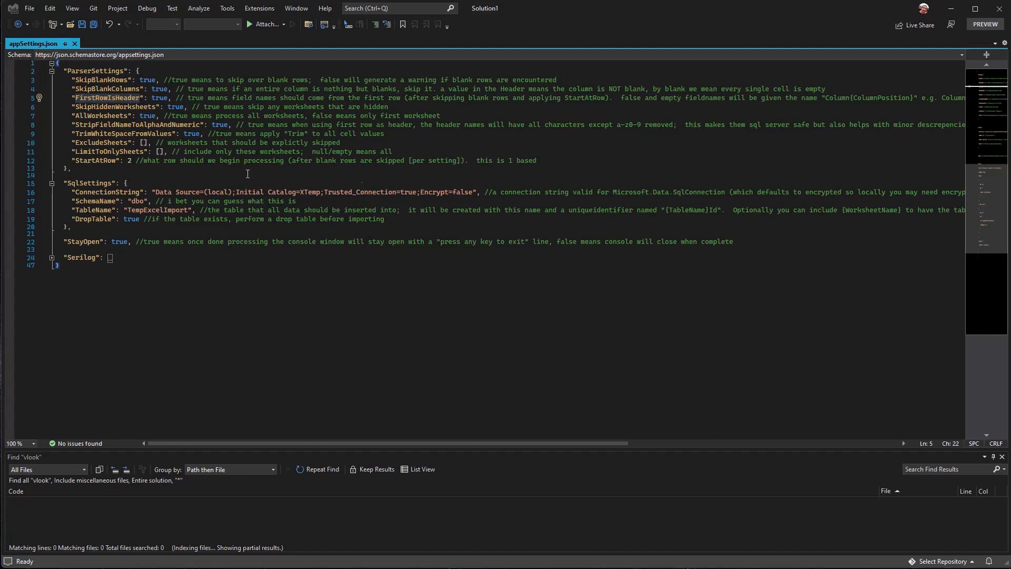
Review the SkipHiddenWorksheets, StripFieldNameToAlphaAndNumeric, TrimWhiteSpaceFromValues and ExcludeSheets settings one by one.
double_click(100, 105)
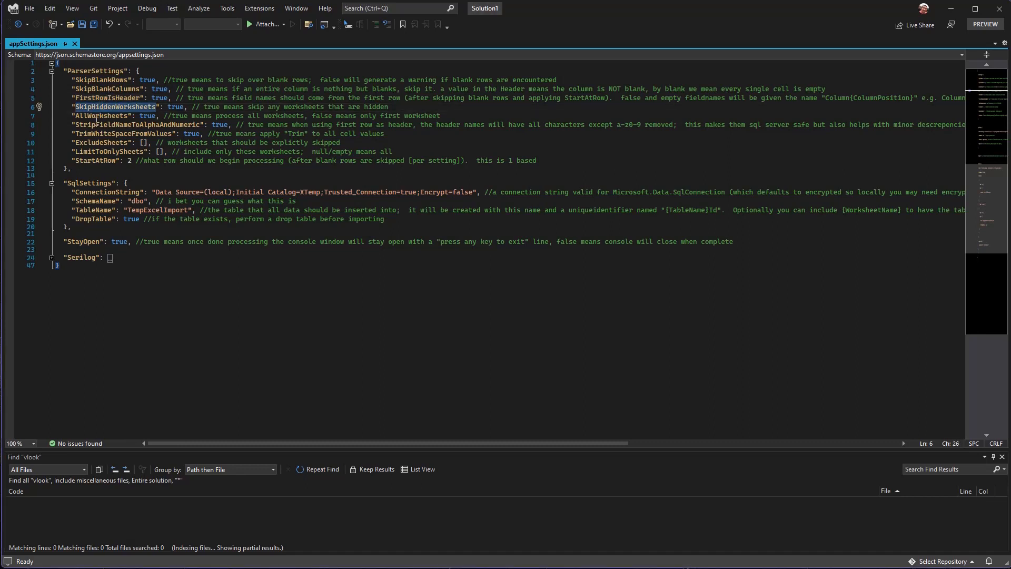
click(93, 110)
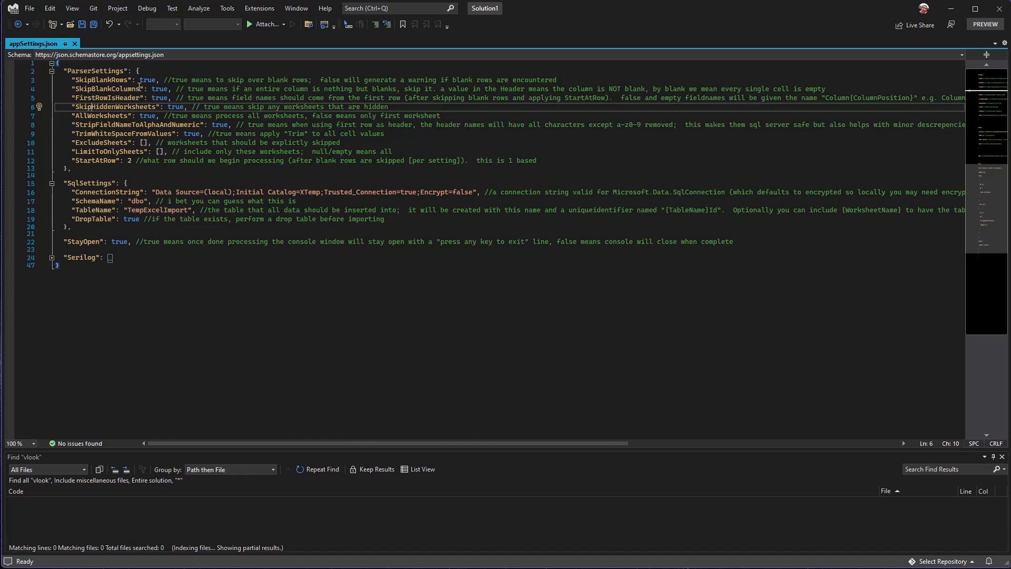
click(100, 125)
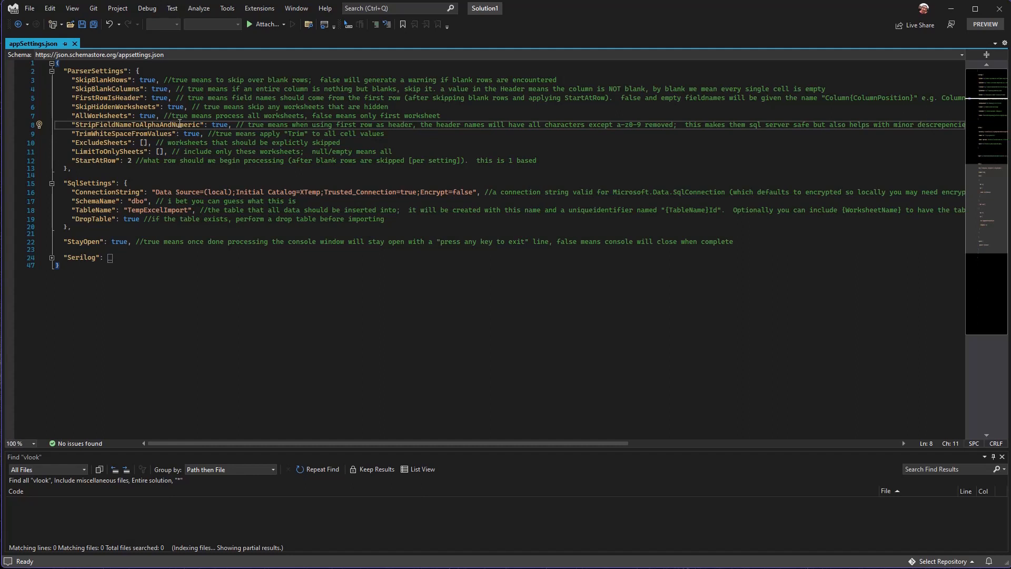
double_click(151, 134)
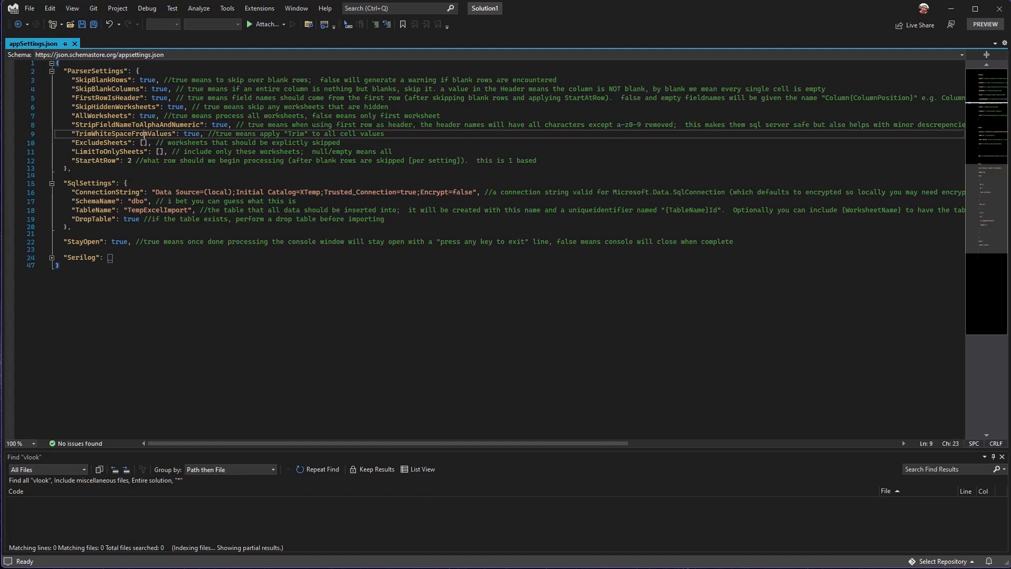
click(144, 143)
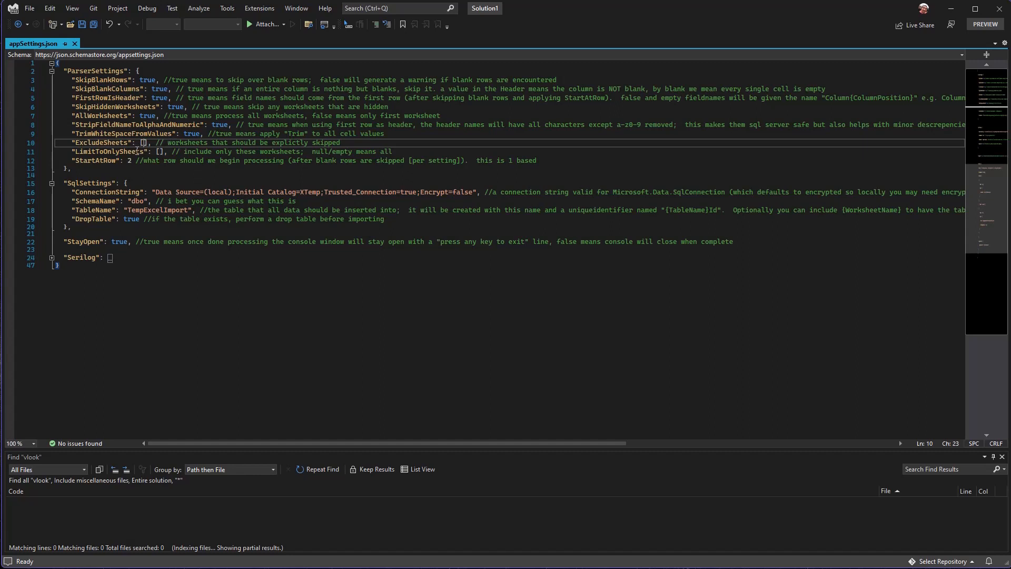
Enter the sample worksheet names "Sheet28" and "s" in the ExcludeSheets array.
double_click(115, 146)
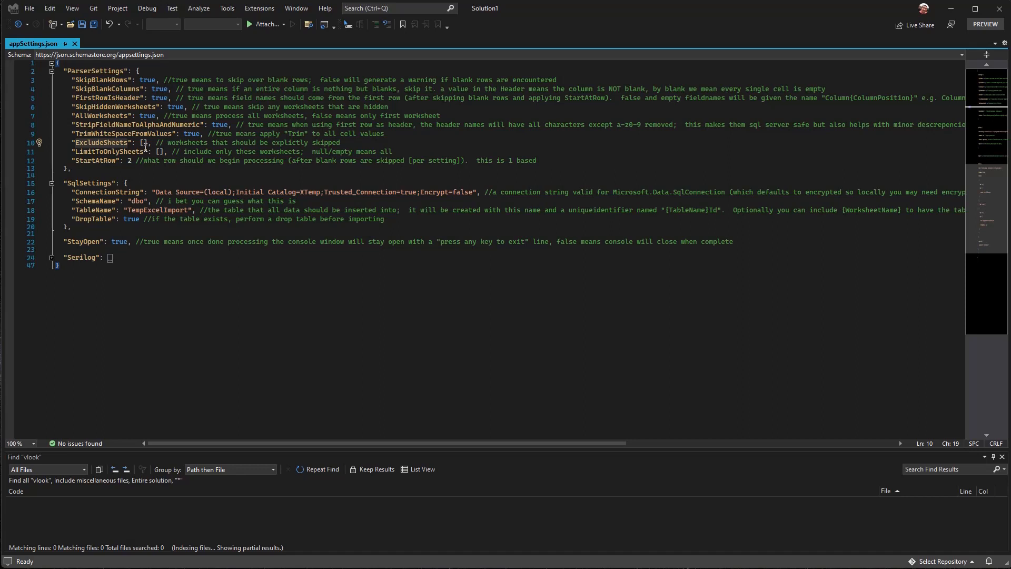
click(145, 145)
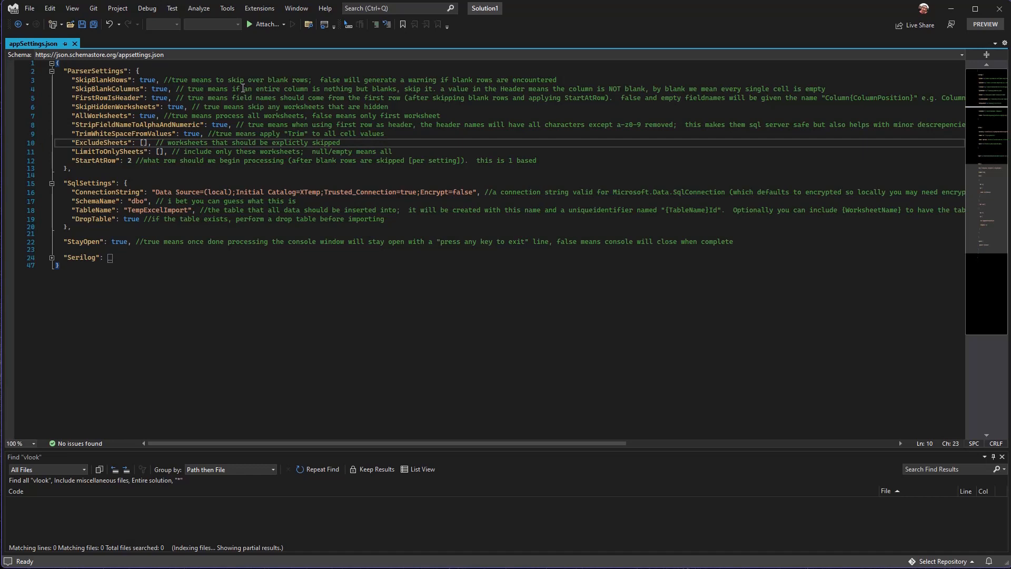
text("Sheet2)
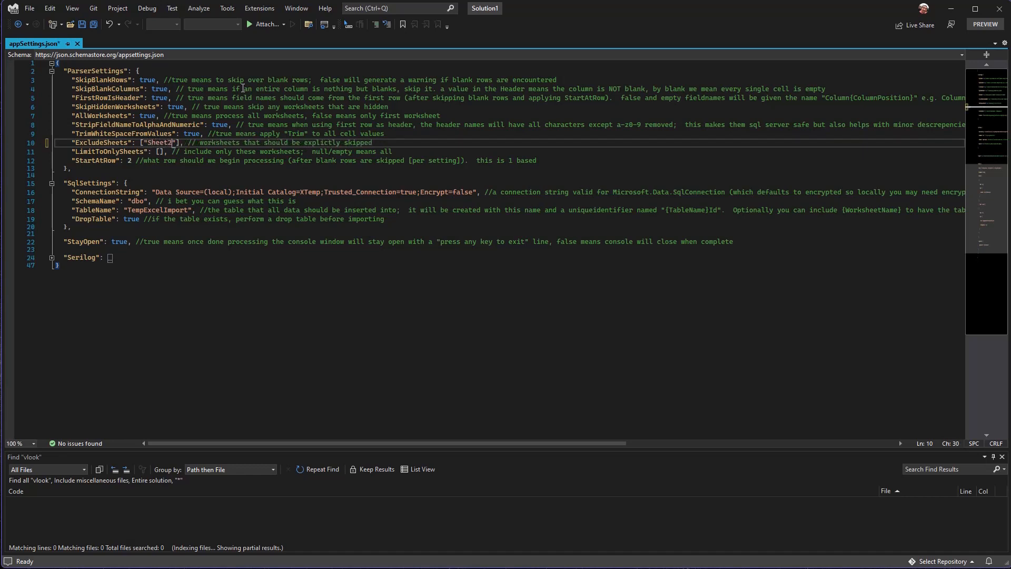
text(8)
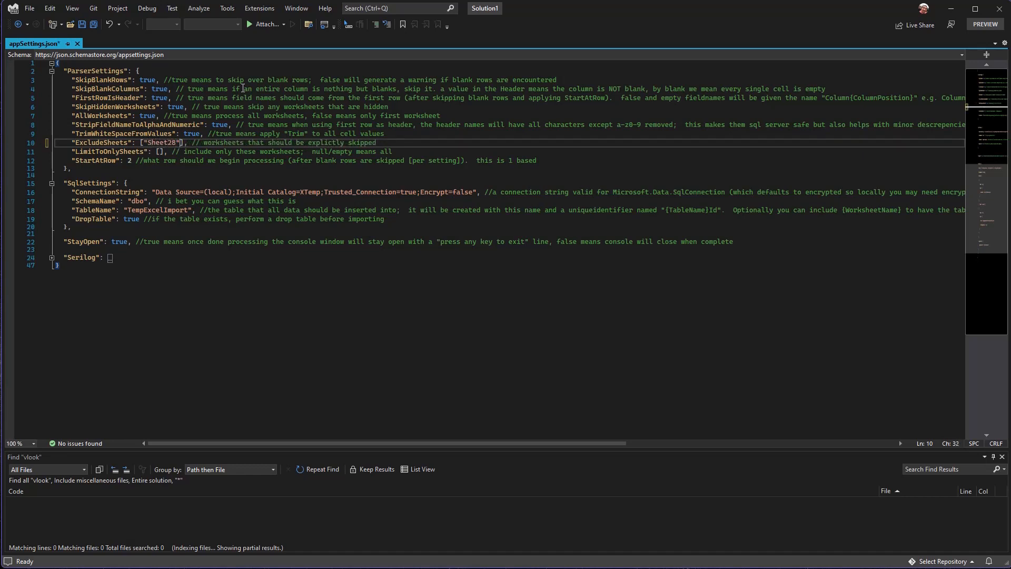
text(", "s)
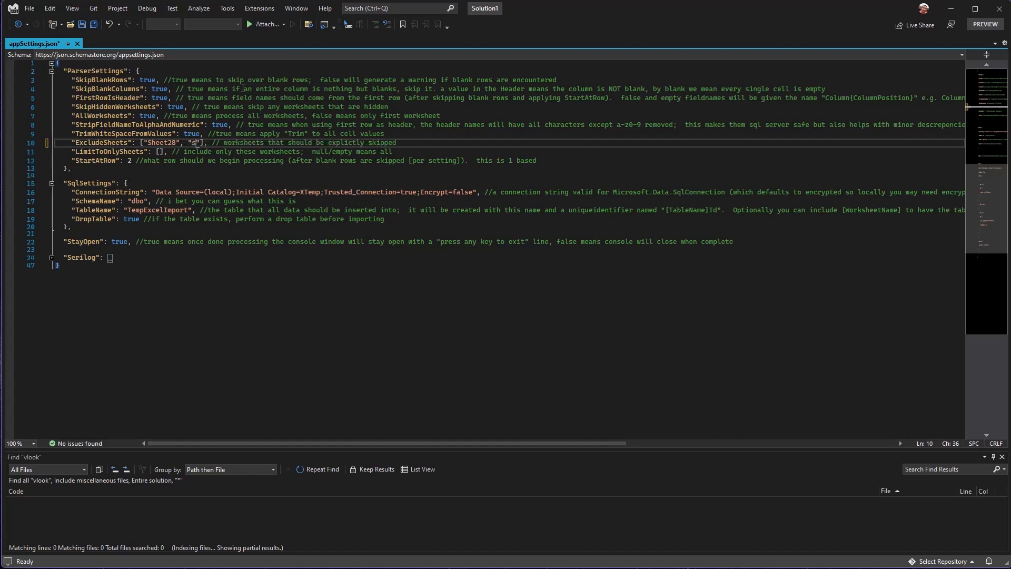
text(")
Remove both sample worksheet names from ExcludeSheets, leaving an empty array.
key(ctrl+shift+Left)
key(ctrl+shift+Left)
key(ctrl+shift+Left)
key(ctrl+shift+Left)
key(ctrl+shift+Left)
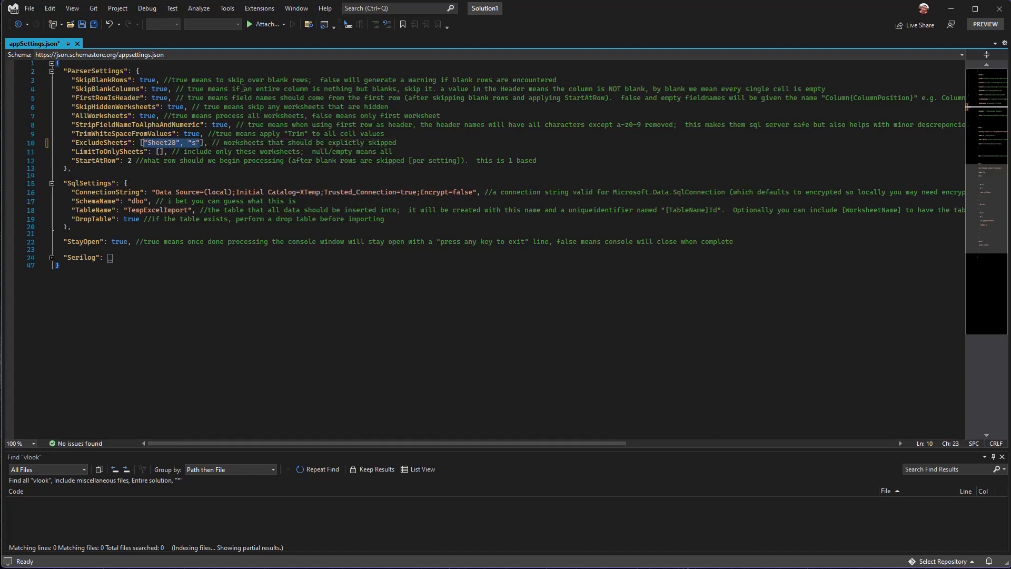
key(BackSpace)
key(BackSpace)
Move past LimitToOnlySheets and set StartAtRow to 1.
key(Down)
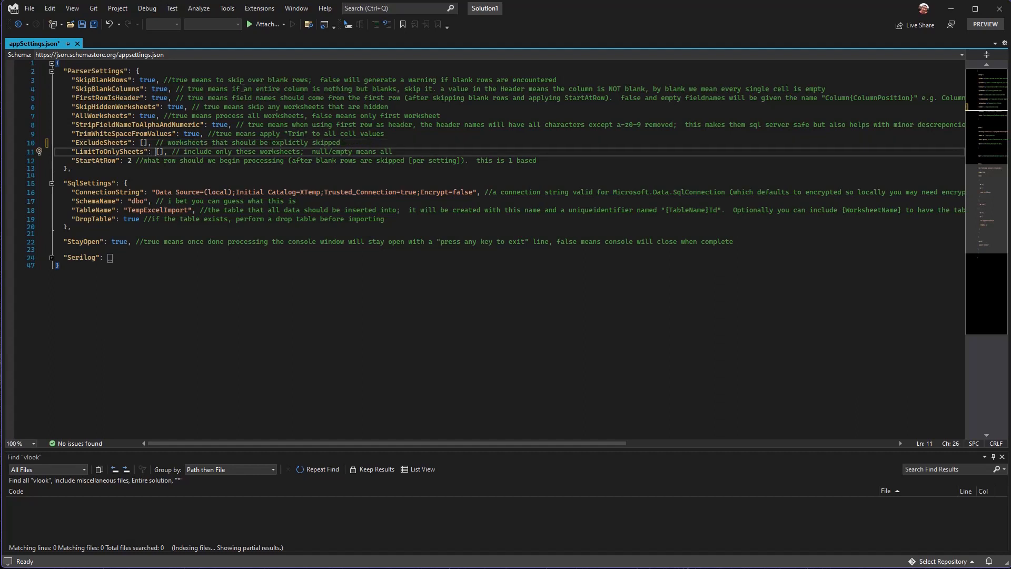
key(Right)
key(Down)
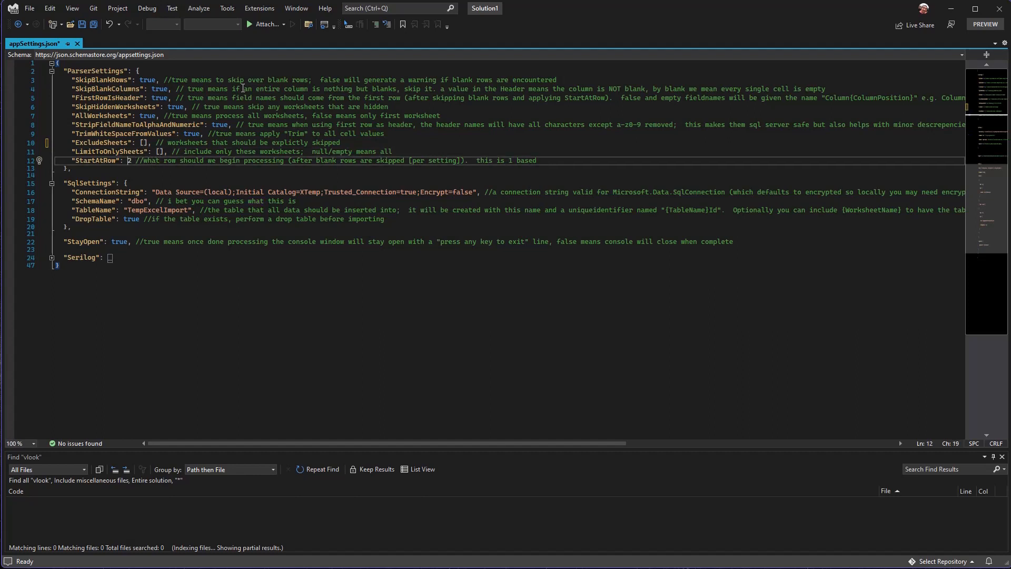
key(shift+Right)
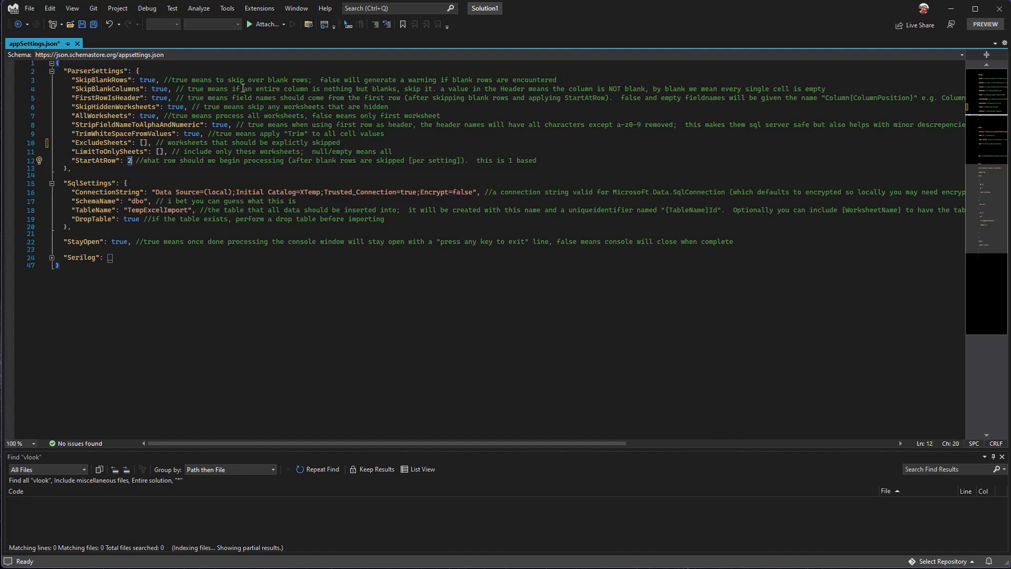
text(1)
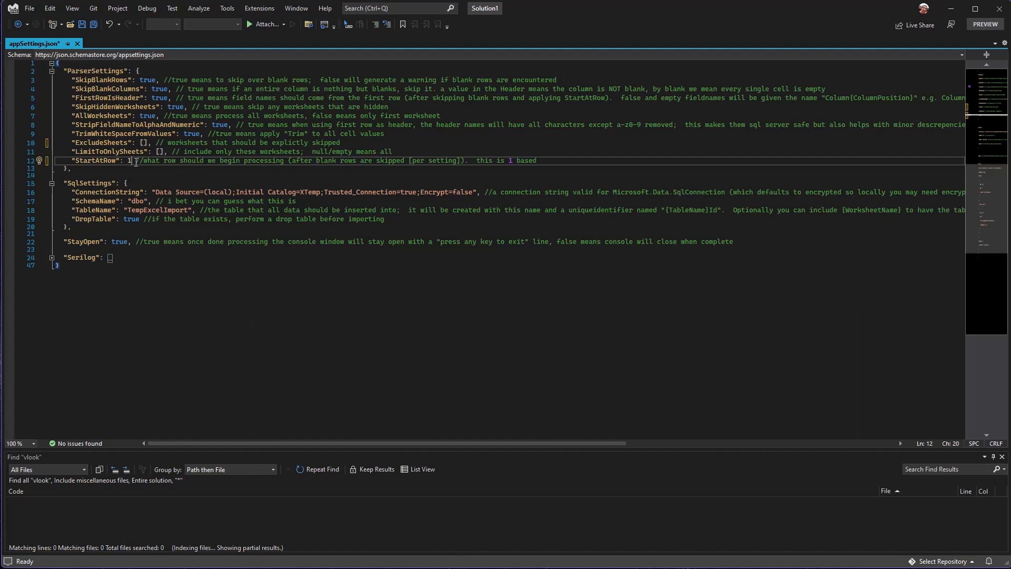
Switch to File Explorer and open ImportForDemo.xlsx from the ExcelToSqlServer folder.
key(alt+Tab)
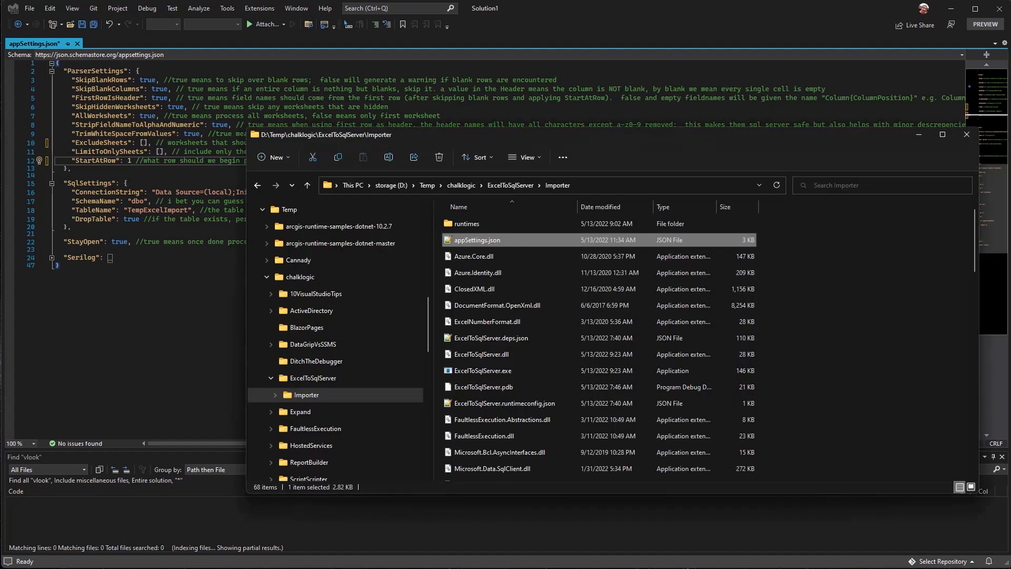
click(329, 380)
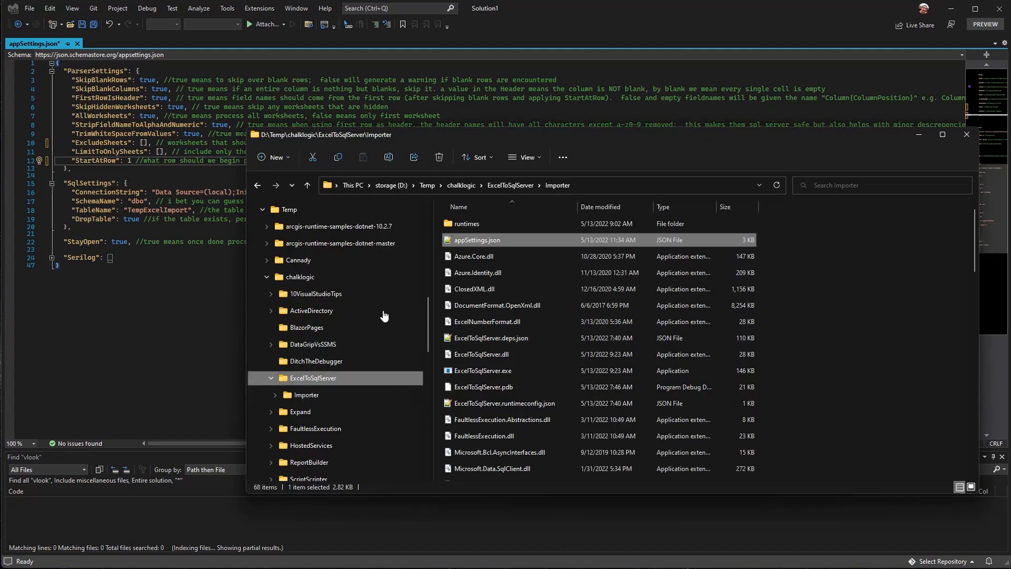
click(472, 256)
double_click(472, 256)
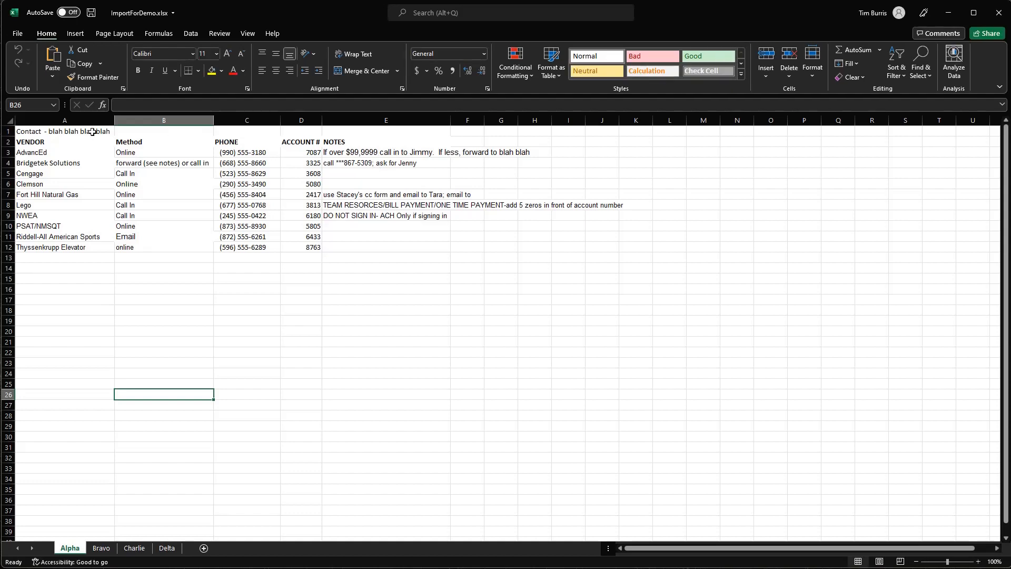
Check the contact line in row 1 of the Alpha sheet and the row 2 headers on Bravo, and close the workbook.
click(92, 132)
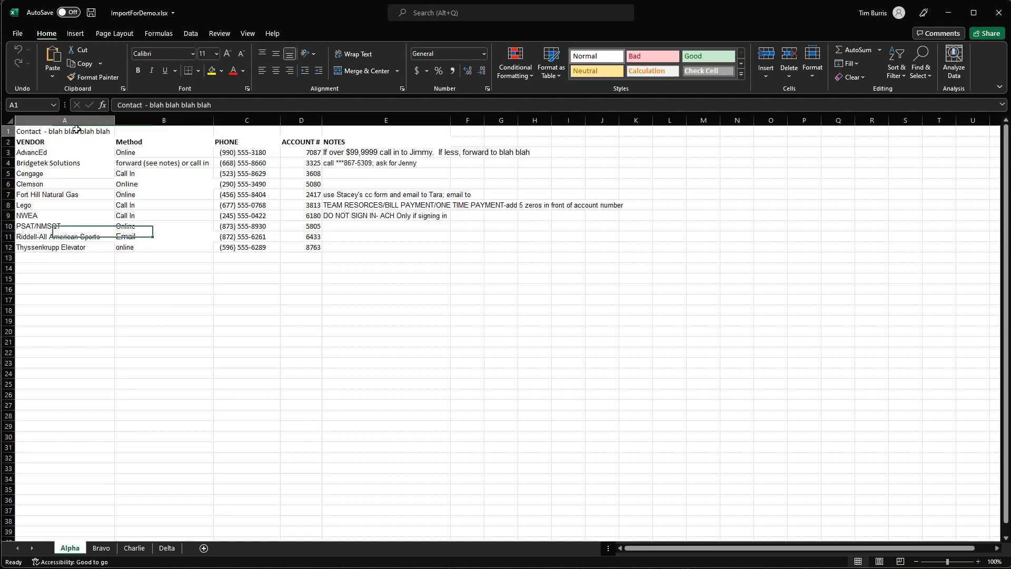
click(102, 548)
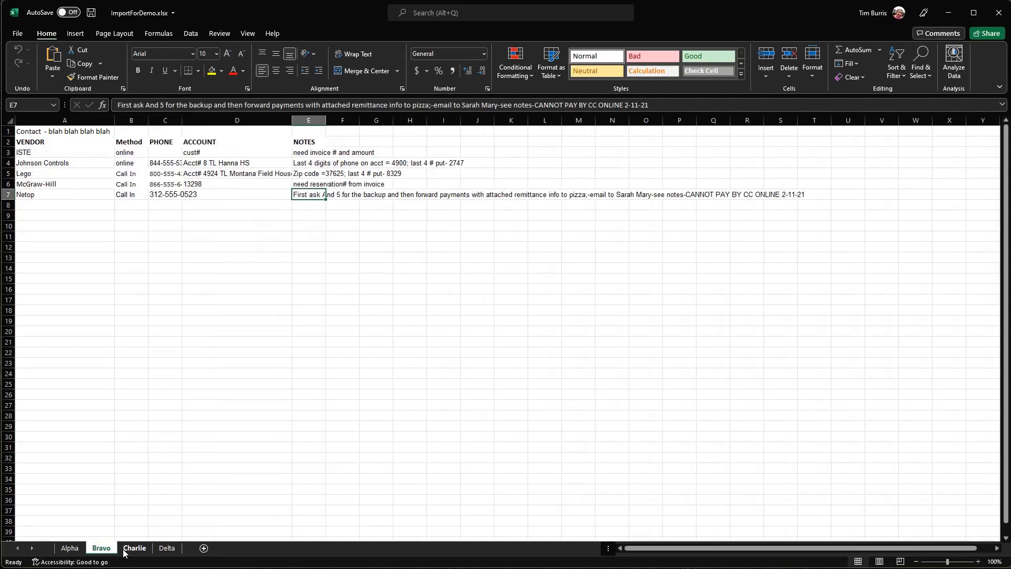
click(8, 142)
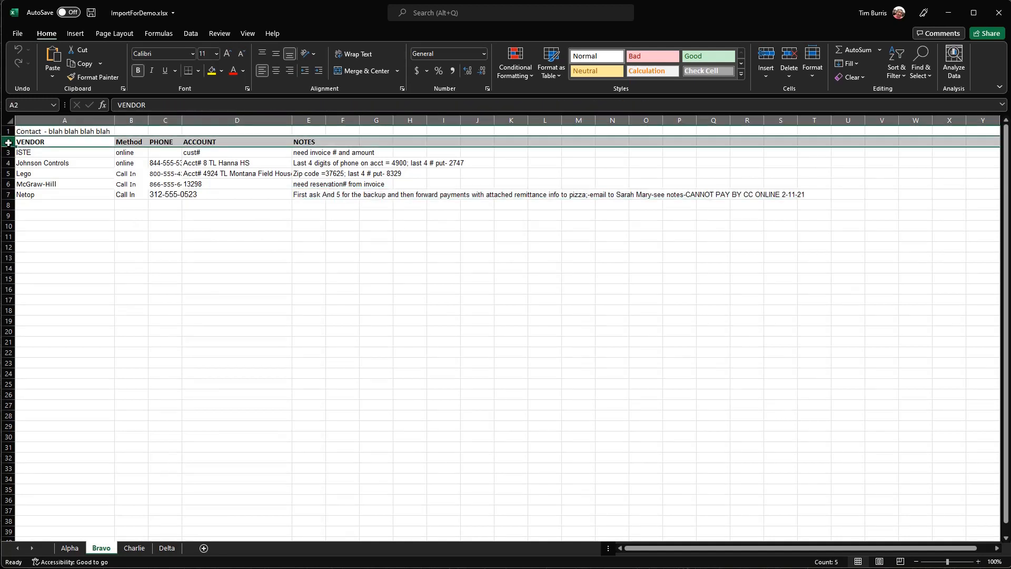
click(999, 12)
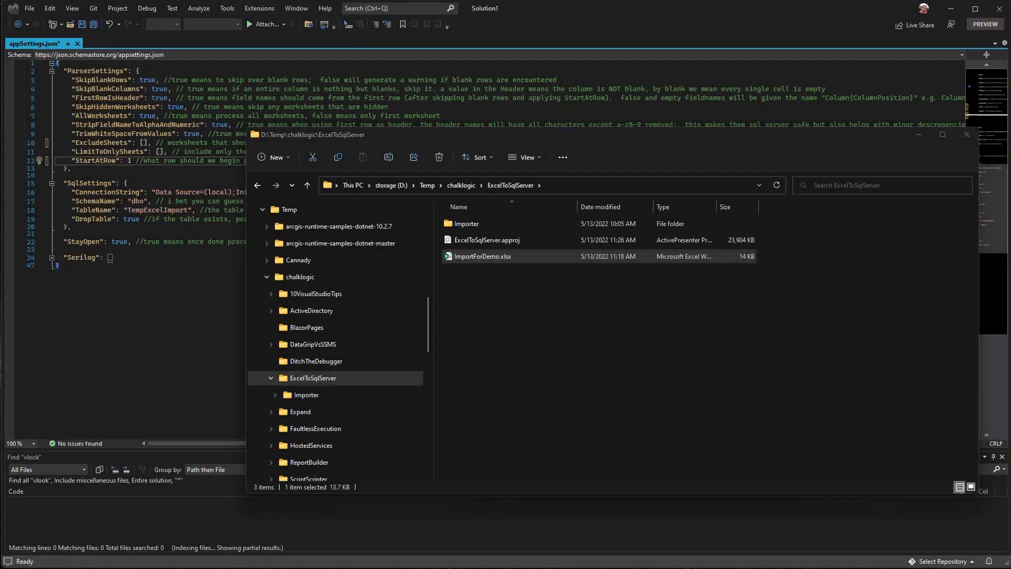
Return to appSettings.json in Visual Studio and review the SchemaName, TableName and DropTable options in SqlSettings.
click(631, 18)
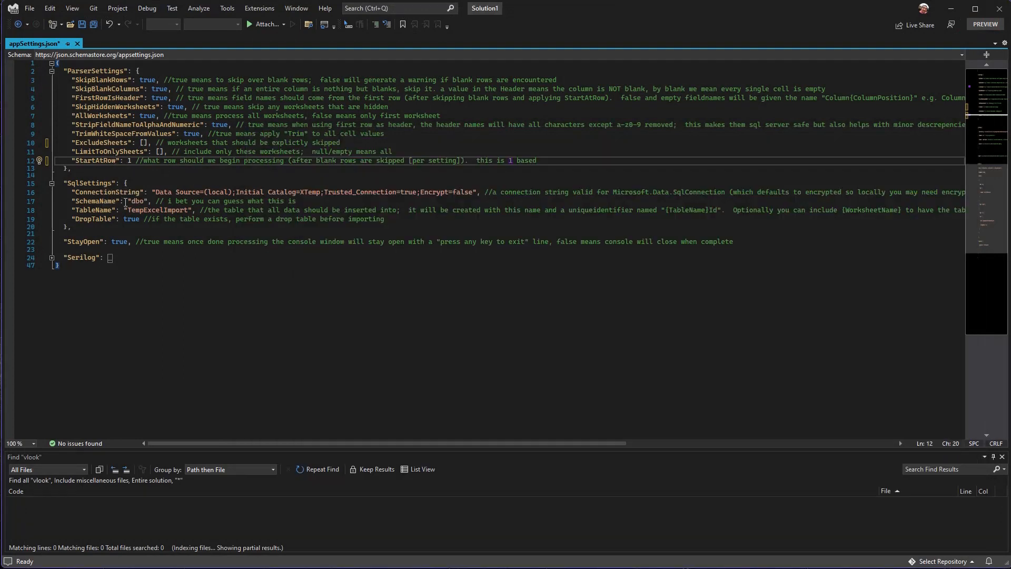
click(93, 169)
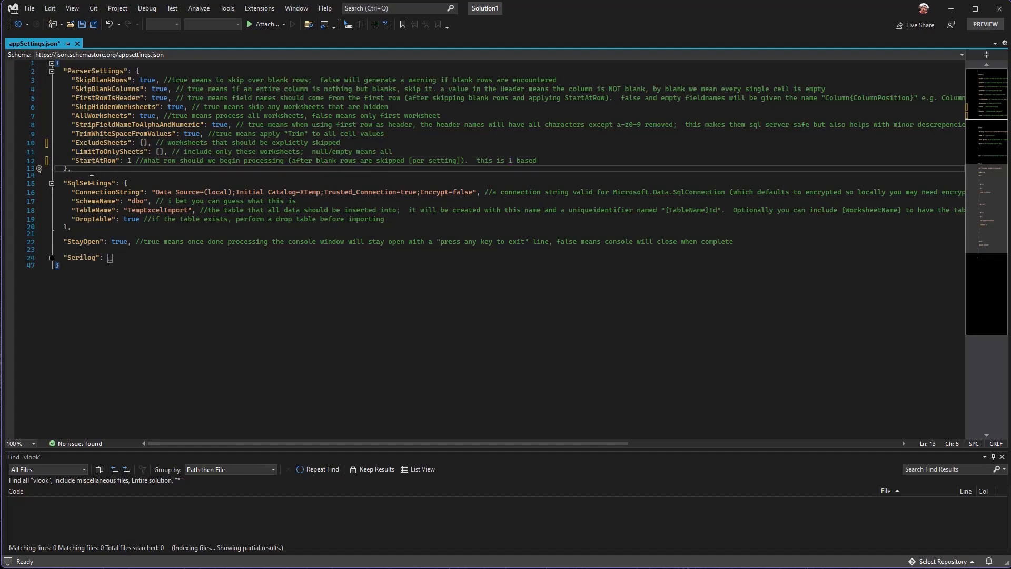
drag(93, 179, 94, 184)
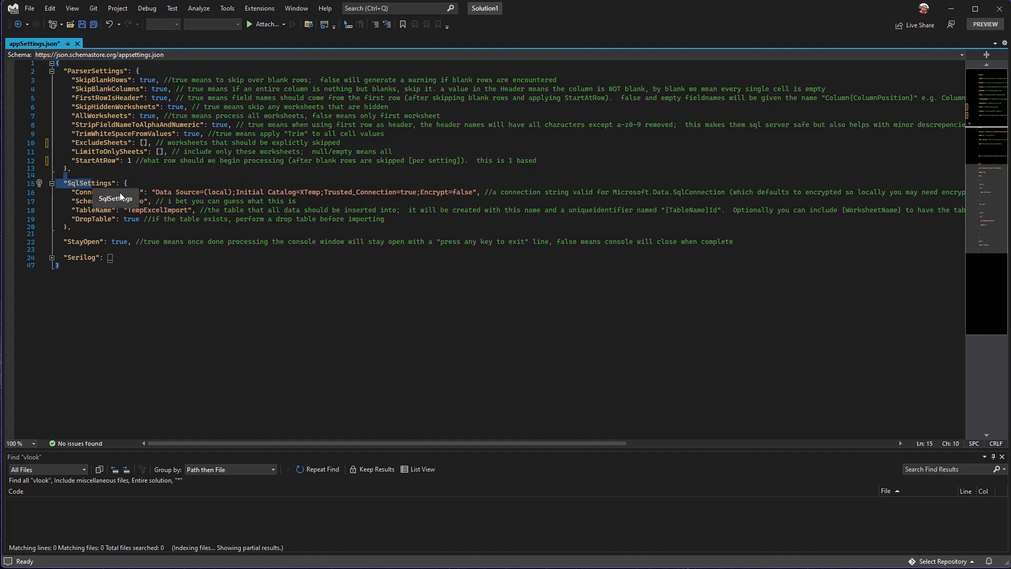
double_click(94, 203)
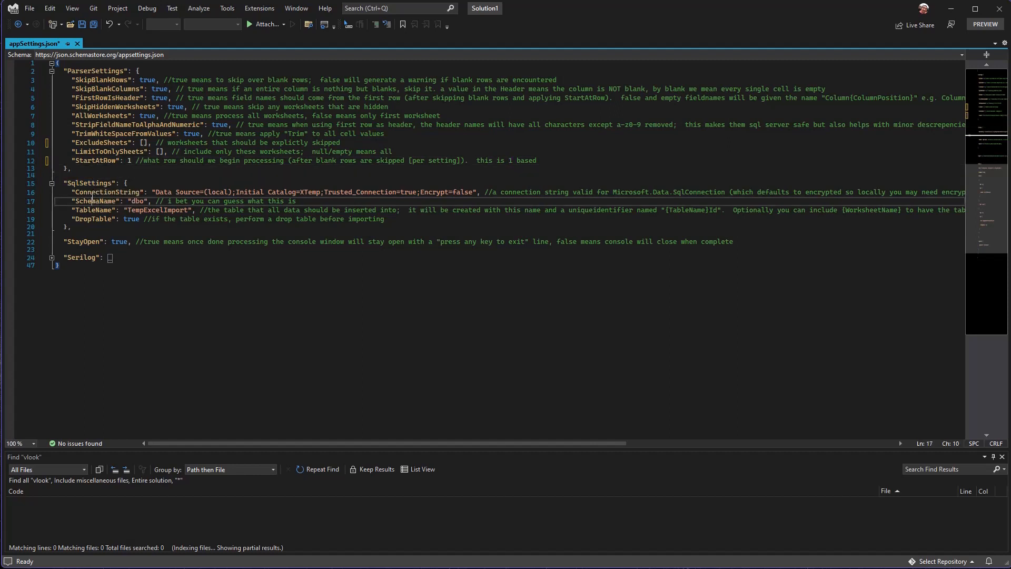
double_click(101, 212)
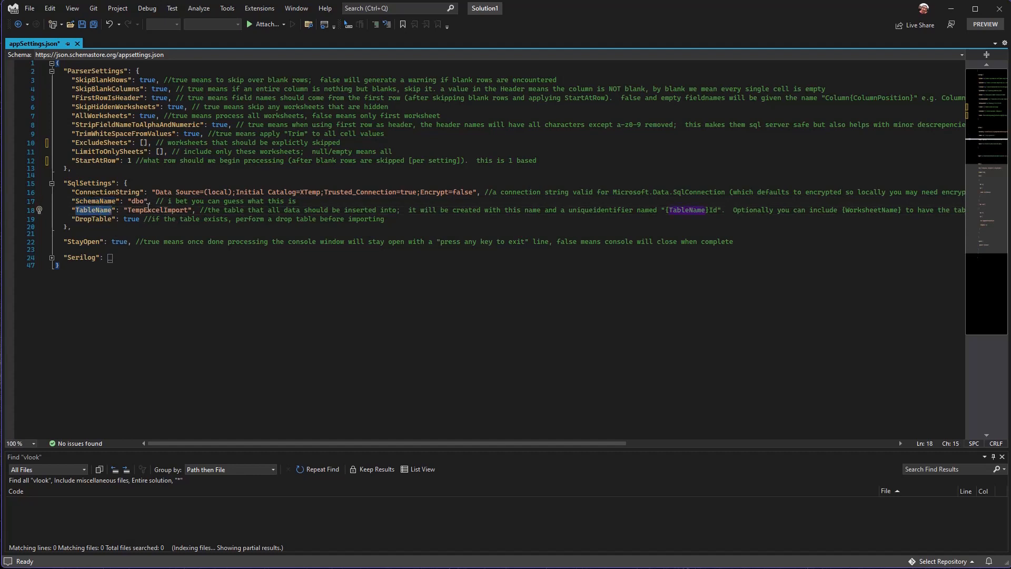
double_click(95, 220)
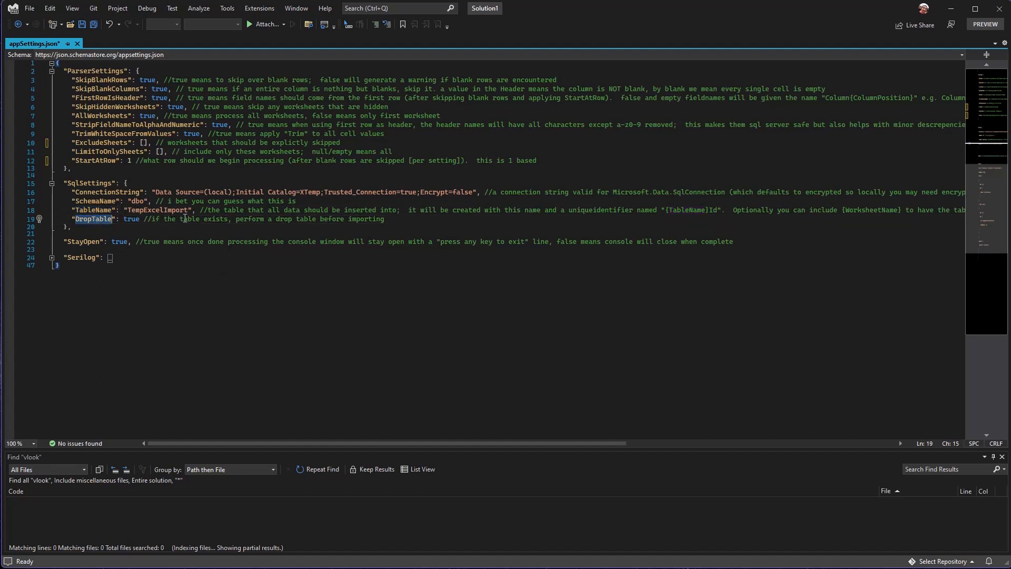
double_click(135, 220)
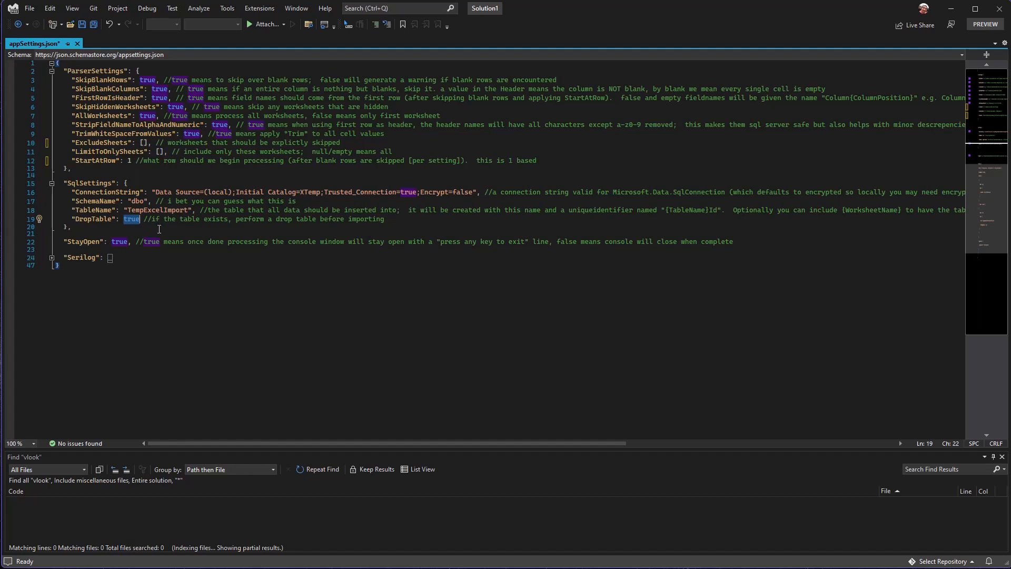
Append {WorksheetName} to the TempExcelImport value of TableName and check the comment describing this optional placeholder.
double_click(170, 211)
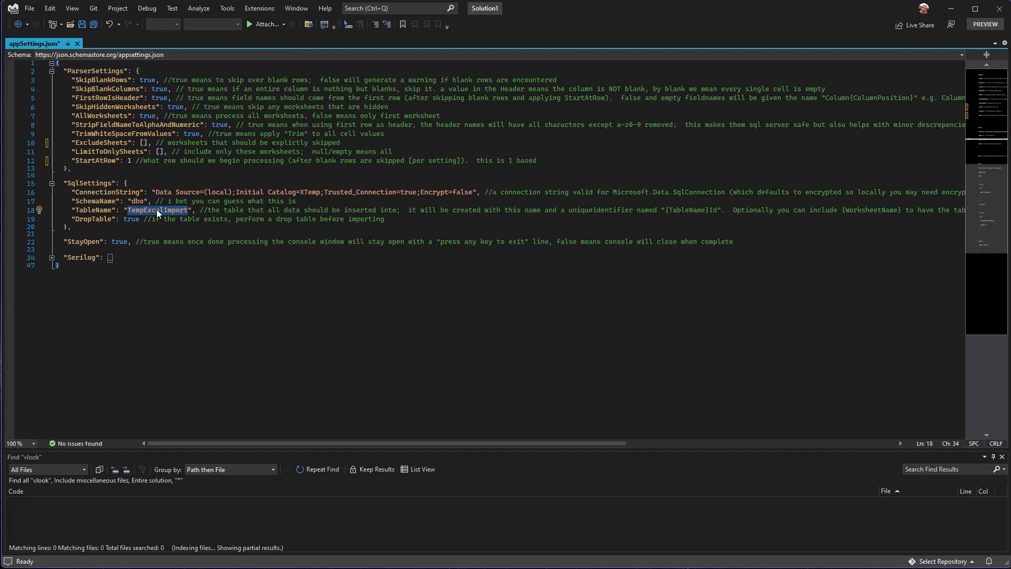
click(188, 211)
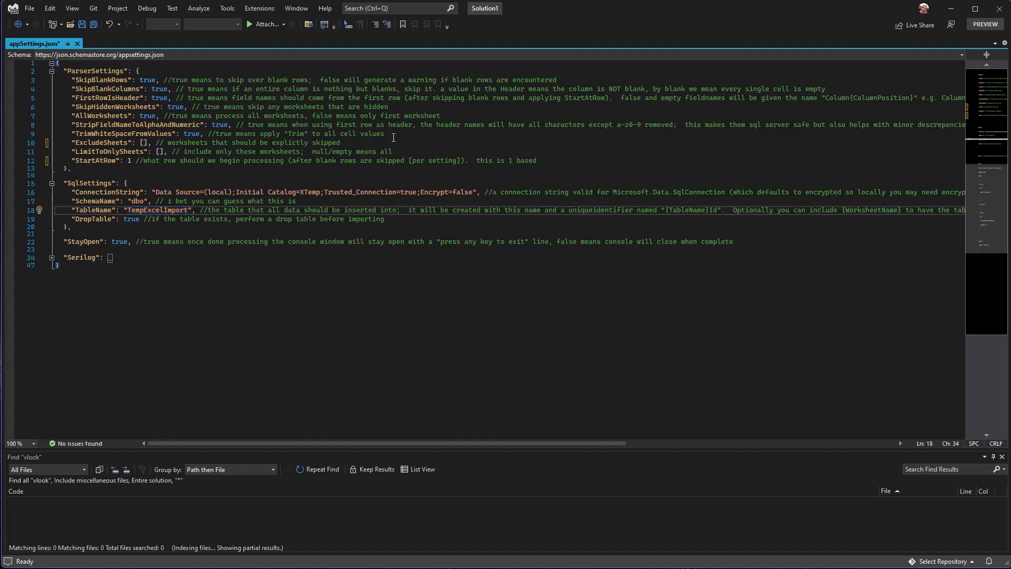
text({)
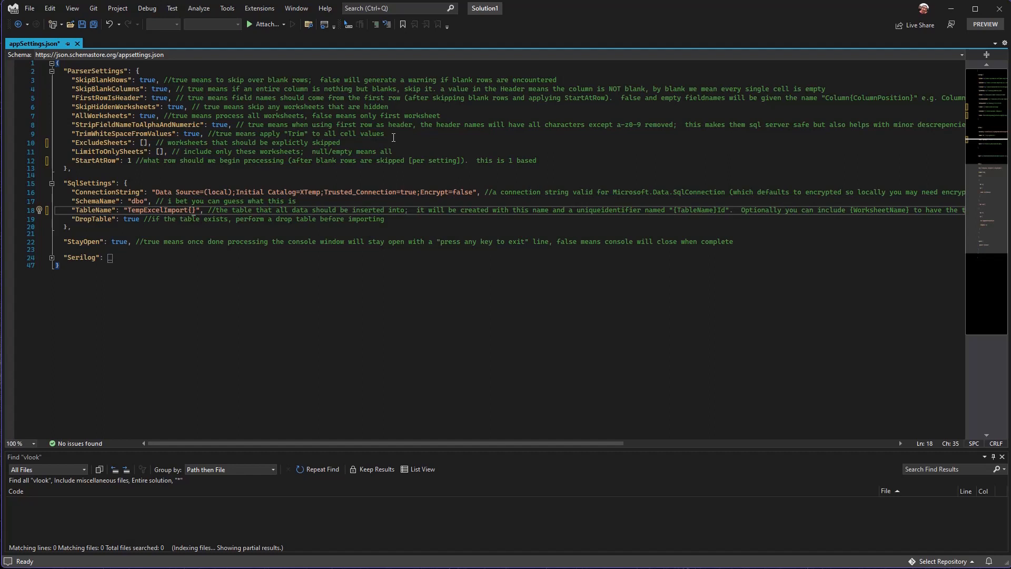
text(Worksh)
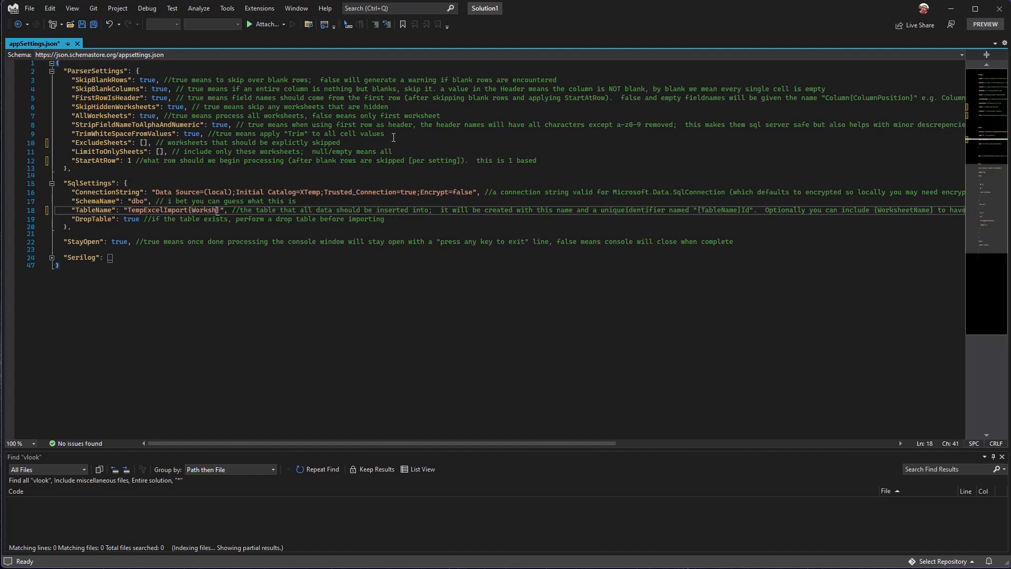
text(eetName)
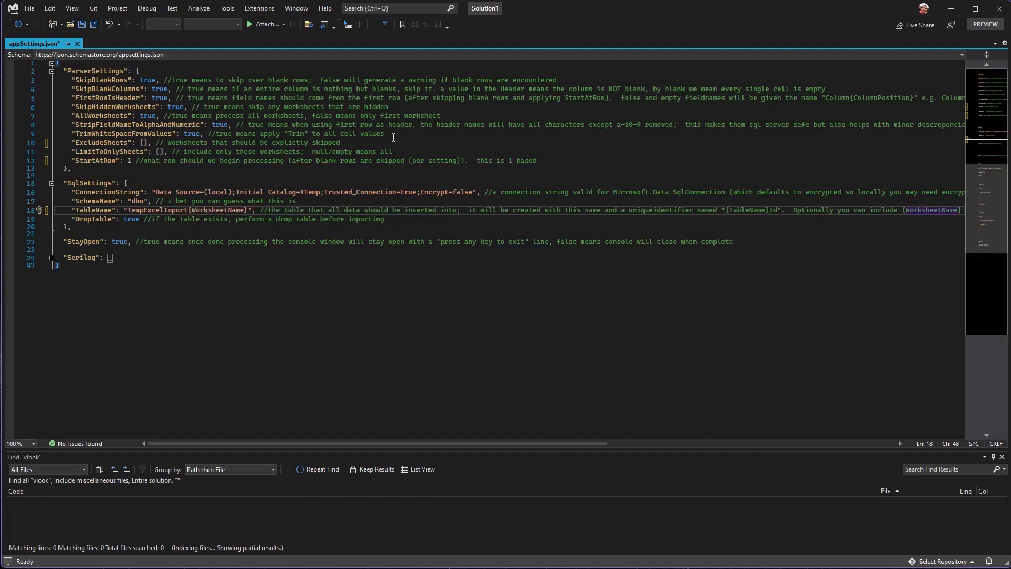
double_click(801, 211)
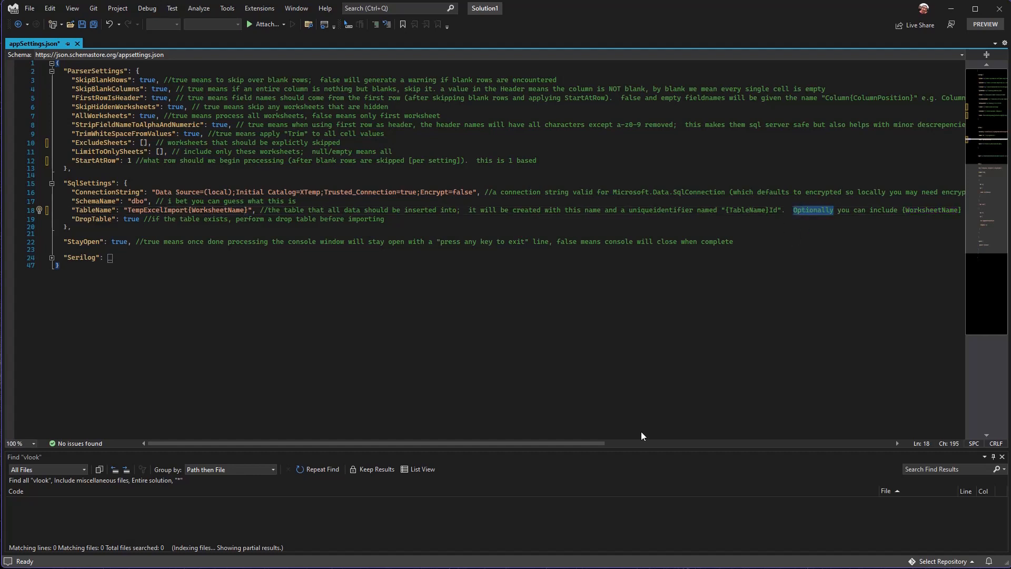
drag(595, 444, 570, 432)
key(alt+Tab)
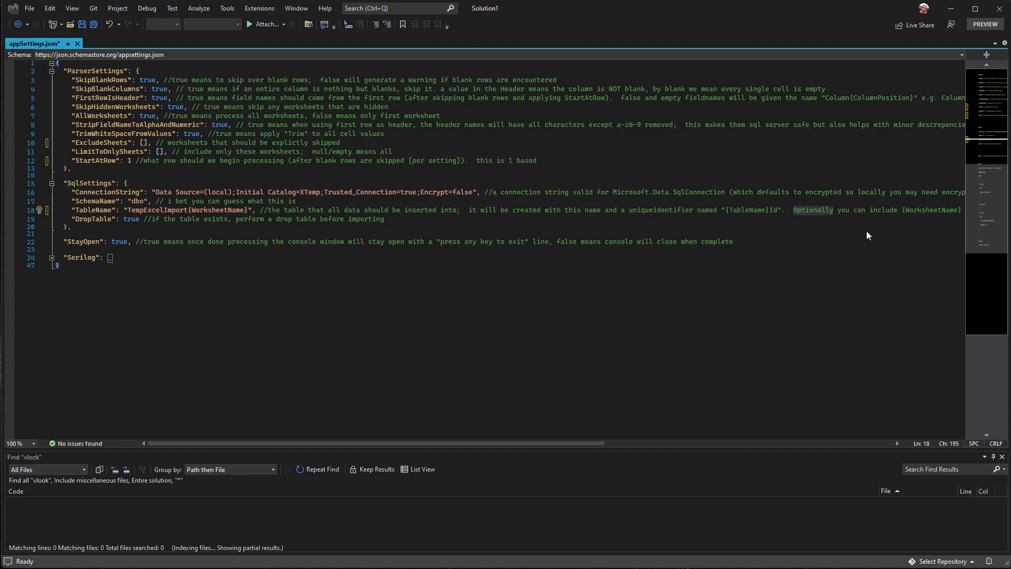
Try to replace the whole TableName value with {WorksheetName} alone, and undo the change.
click(180, 212)
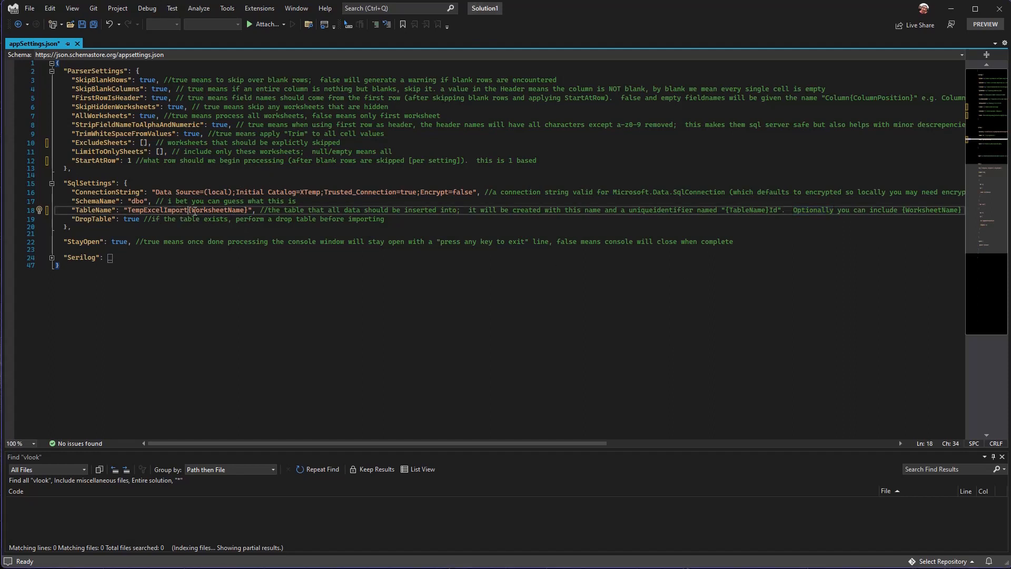
key(ctrl+shift+Right)
key(ctrl+shift+Right)
key(ctrl+shift+Right)
key(ctrl+shift+Left)
key(shift+Left)
key(shift+Right)
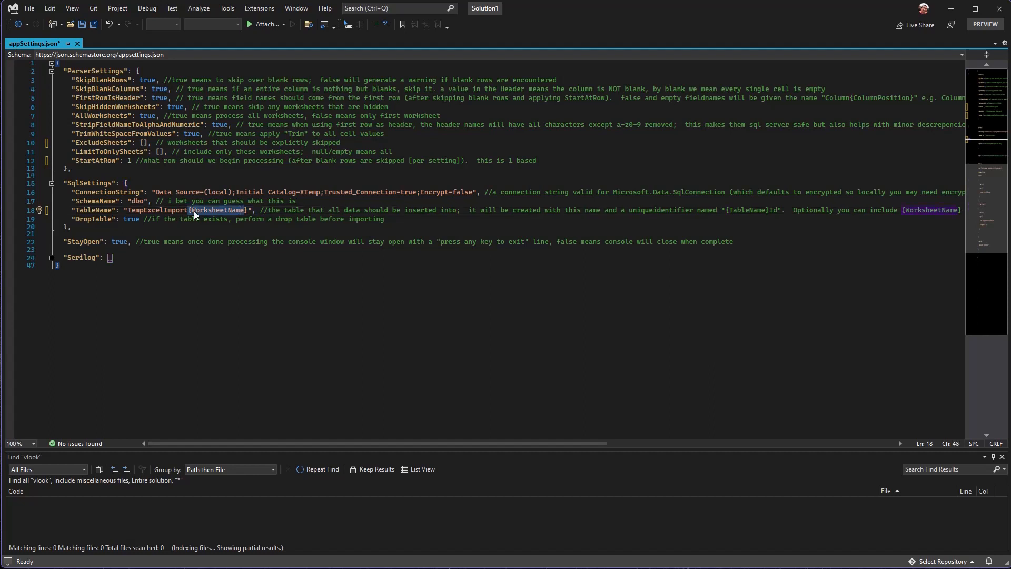
key(shift+Right)
key(ctrl+x)
key(ctrl+shift+Left)
key(ctrl+v)
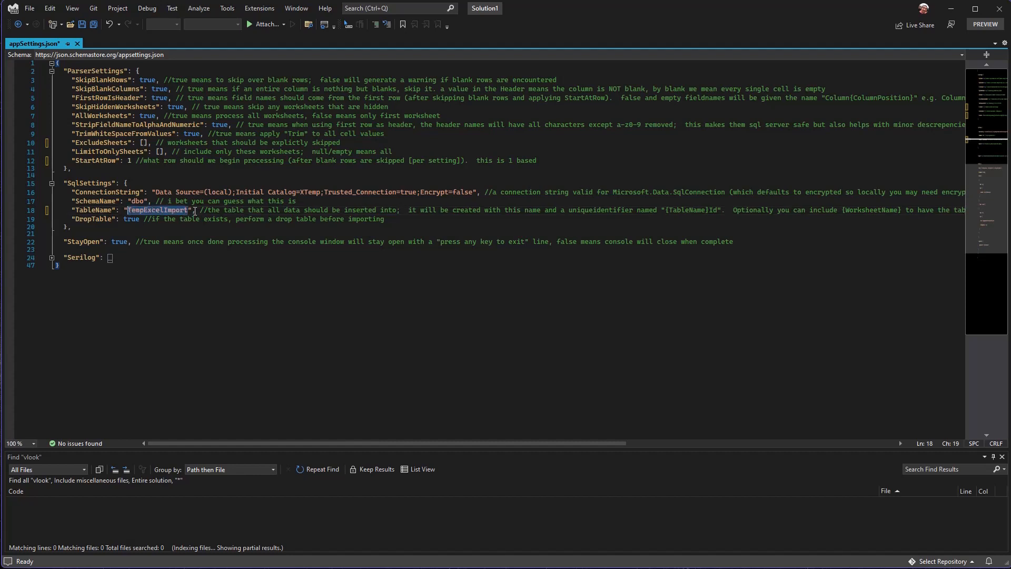
key(ctrl+z)
key(ctrl+z)
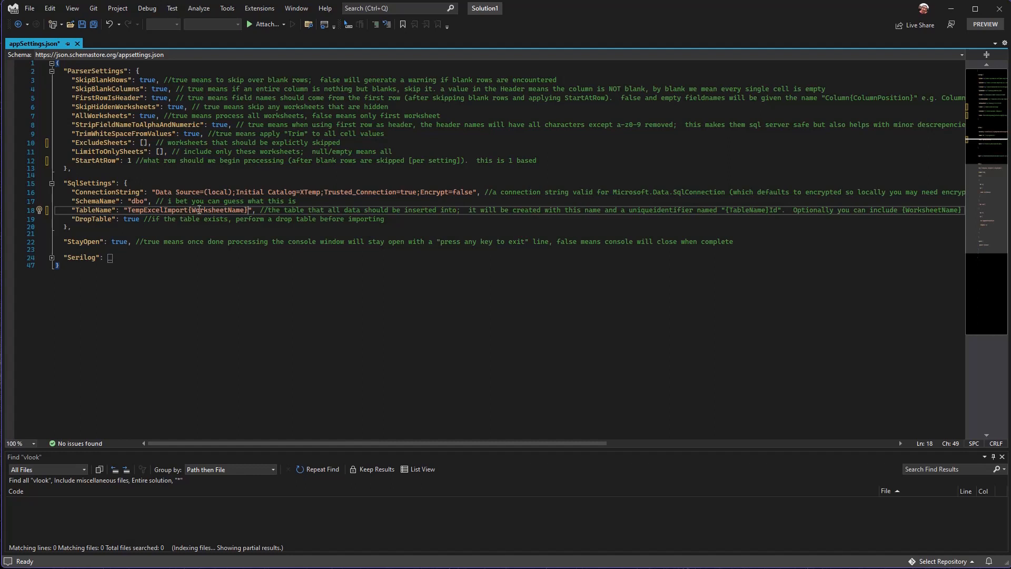
Set StartAtRow to 2 and save the changes in appSettings.json.
click(641, 325)
click(437, 241)
key(ctrl+s)
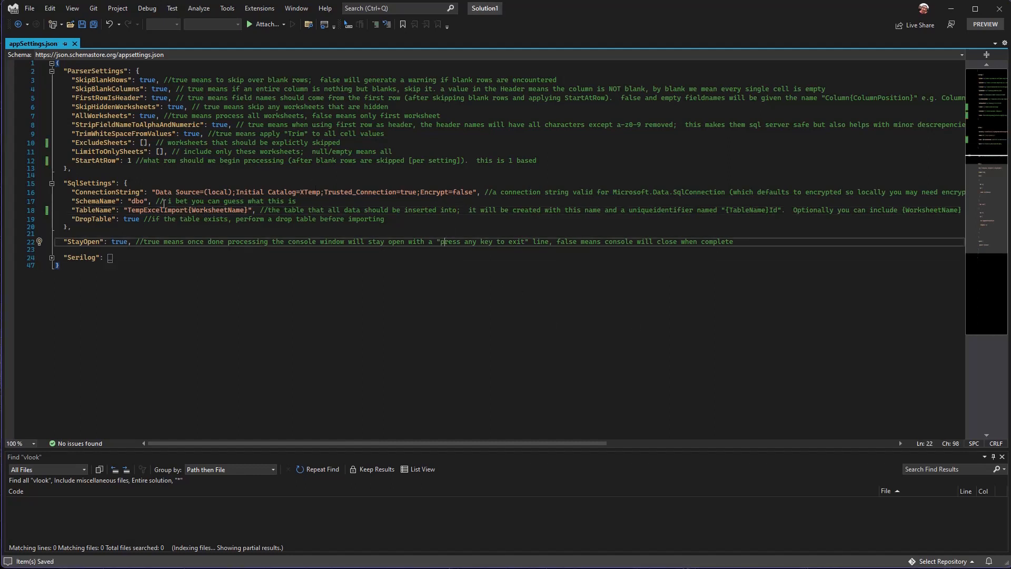
double_click(129, 161)
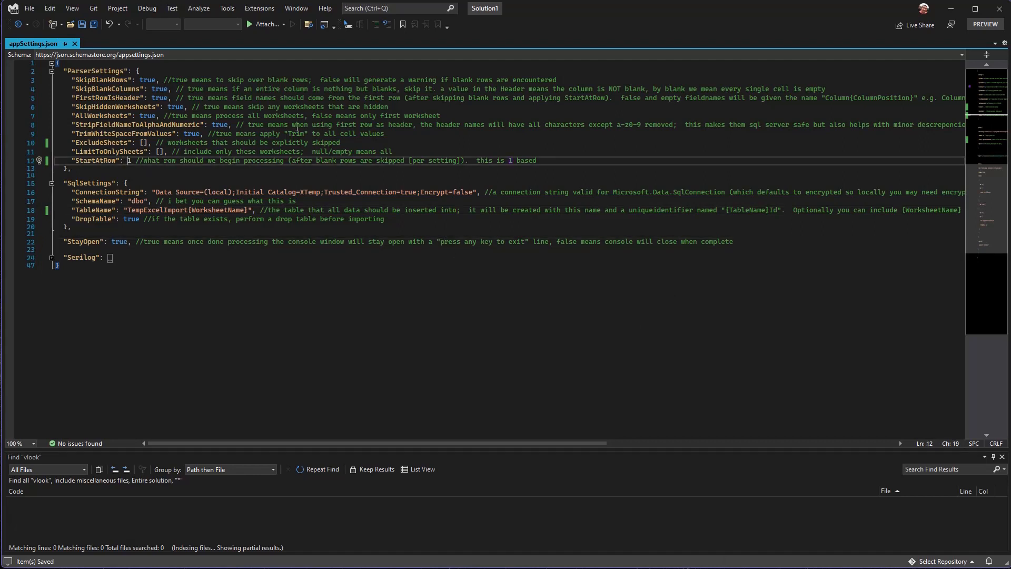
text(2)
Switch to File Explorer and run ExcelToSqlServer.exe from the Importer folder.
key(alt+Tab)
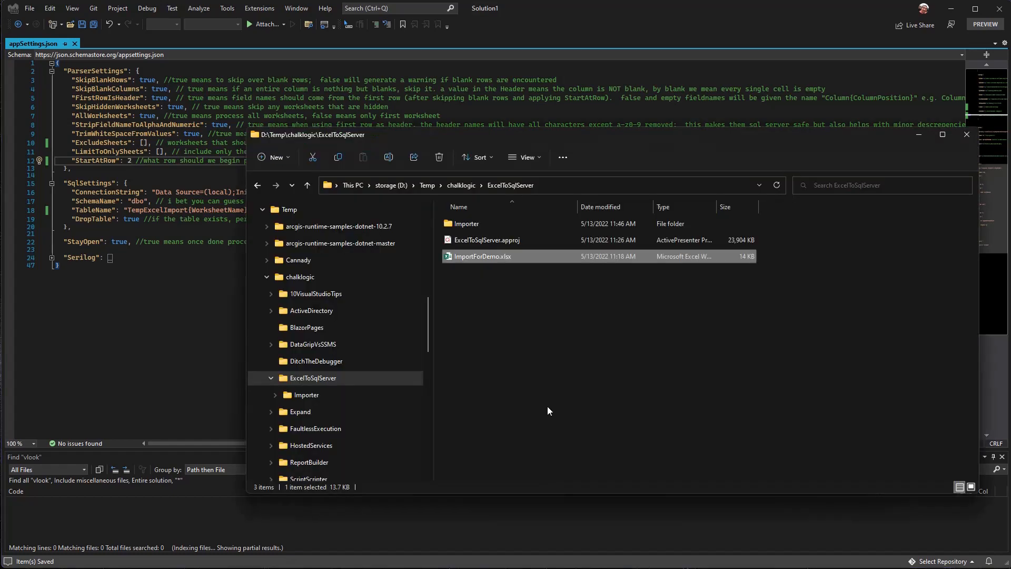
double_click(484, 226)
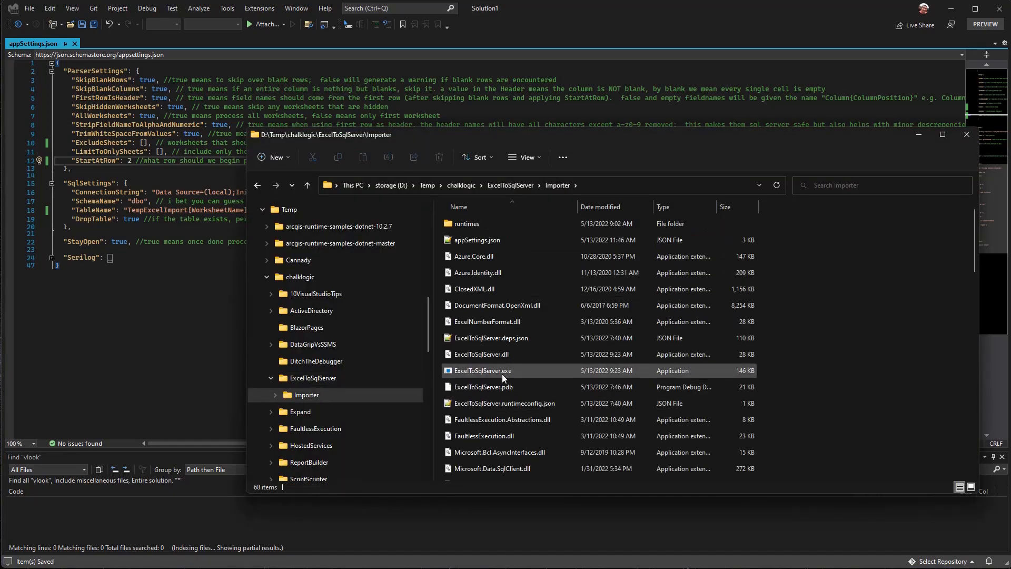
double_click(502, 374)
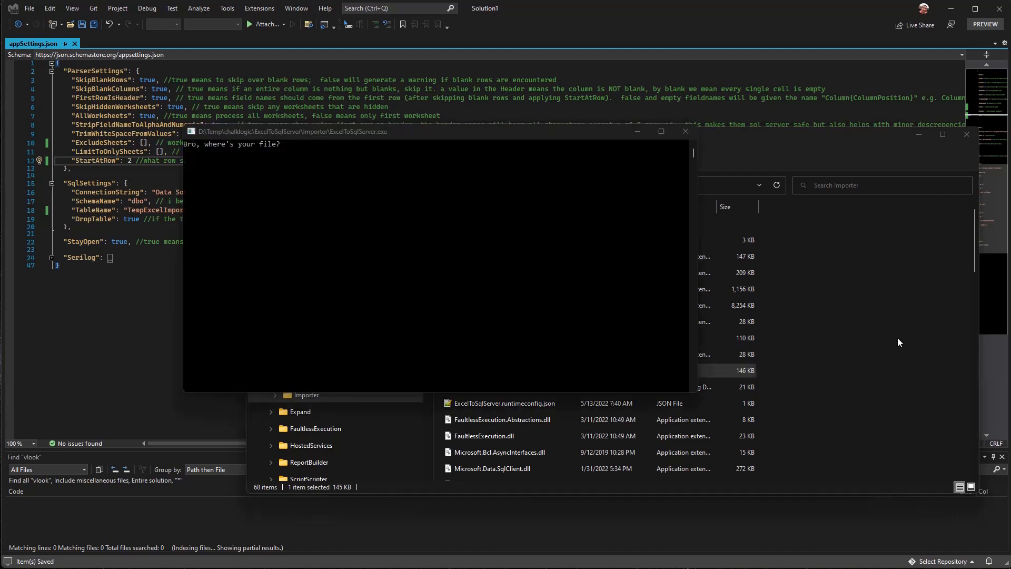
Supply ImportForDemo.xlsx from the ExcelToSqlServer folder as the importer's input file and run the import.
click(908, 352)
click(332, 377)
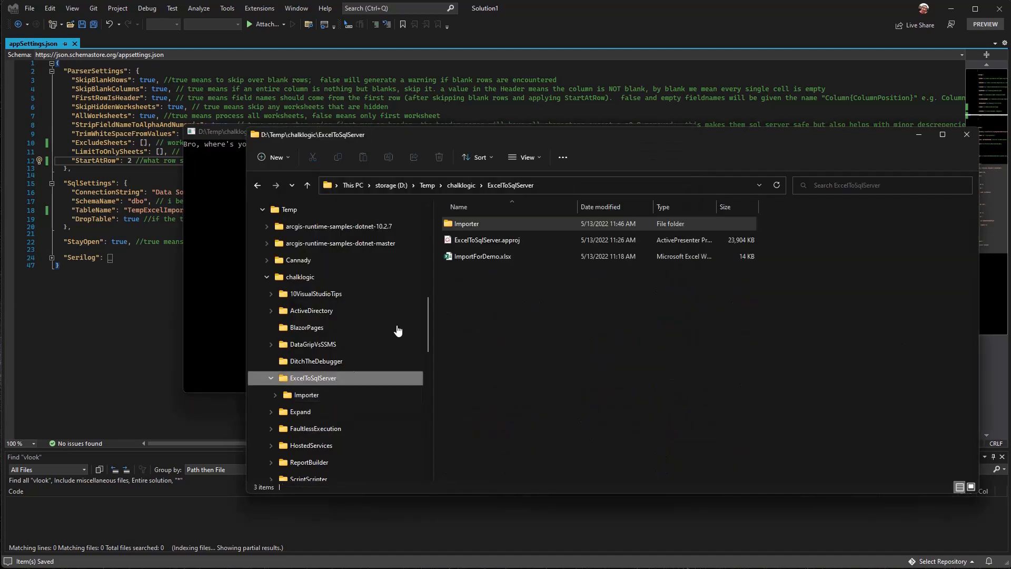
drag(483, 256, 213, 284)
click(214, 188)
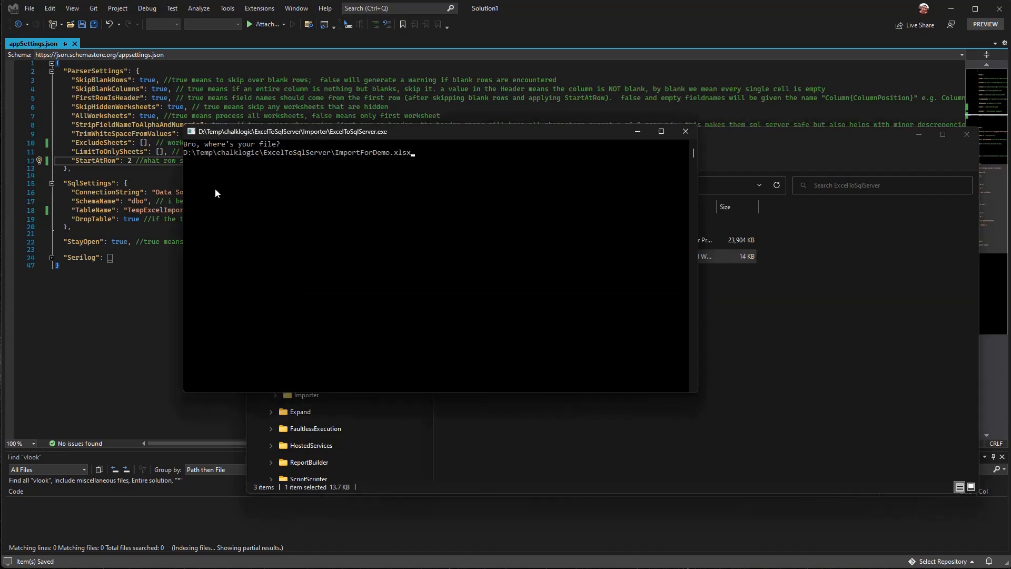
key(Return)
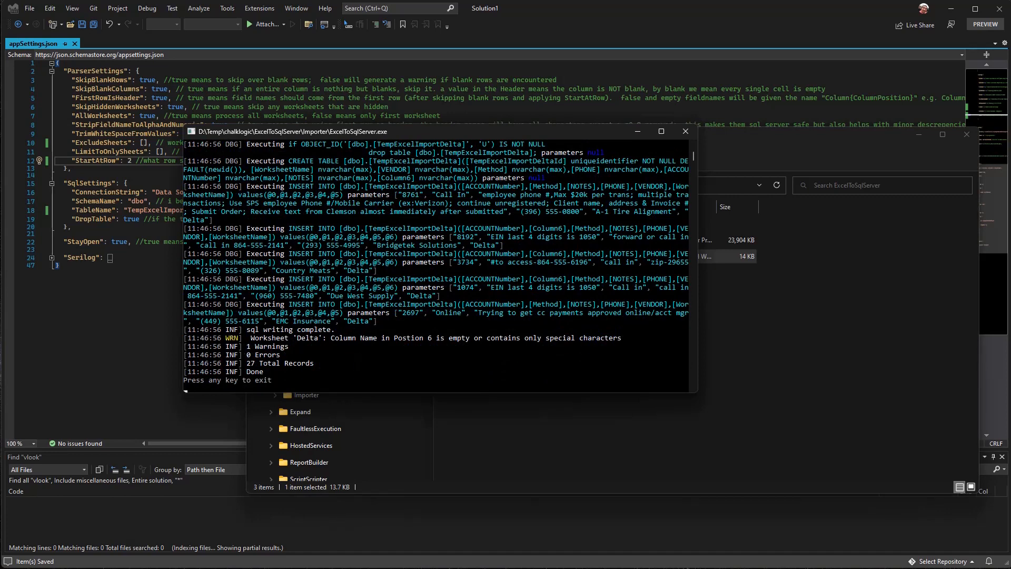
Switch to DataGrip, collapse the TempExcelImport table and refresh the database tree.
key(alt+Tab)
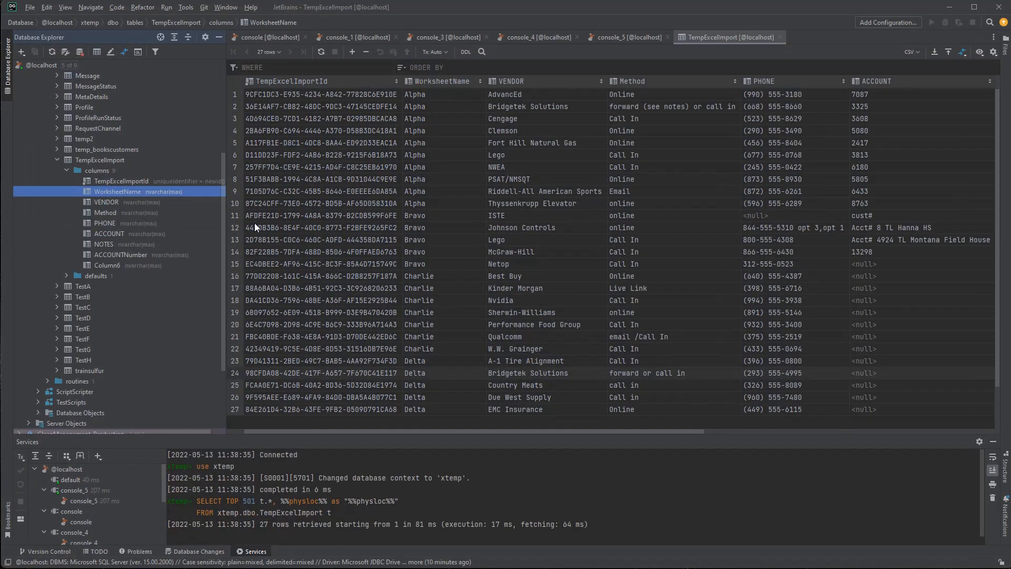
click(58, 159)
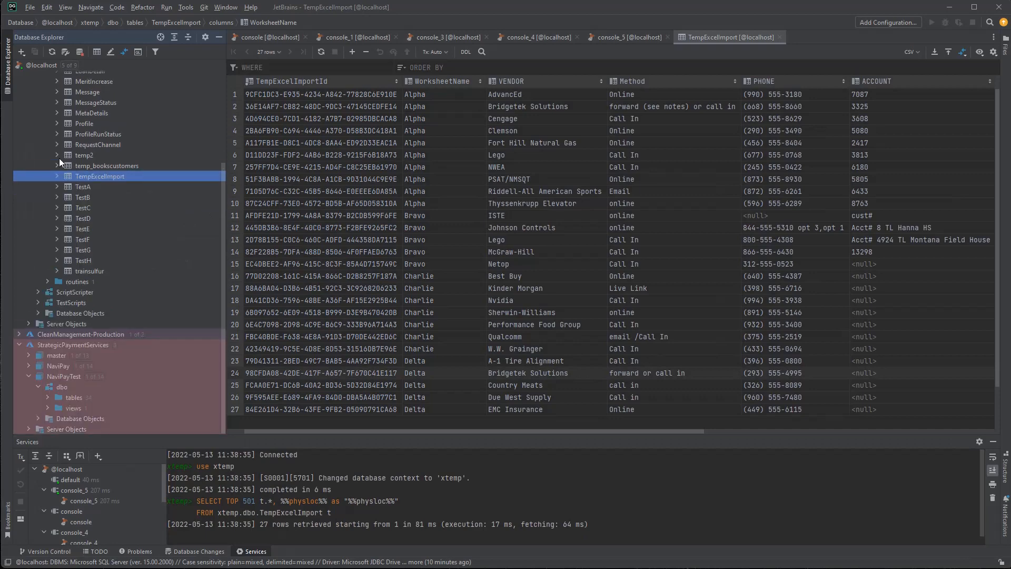
click(53, 53)
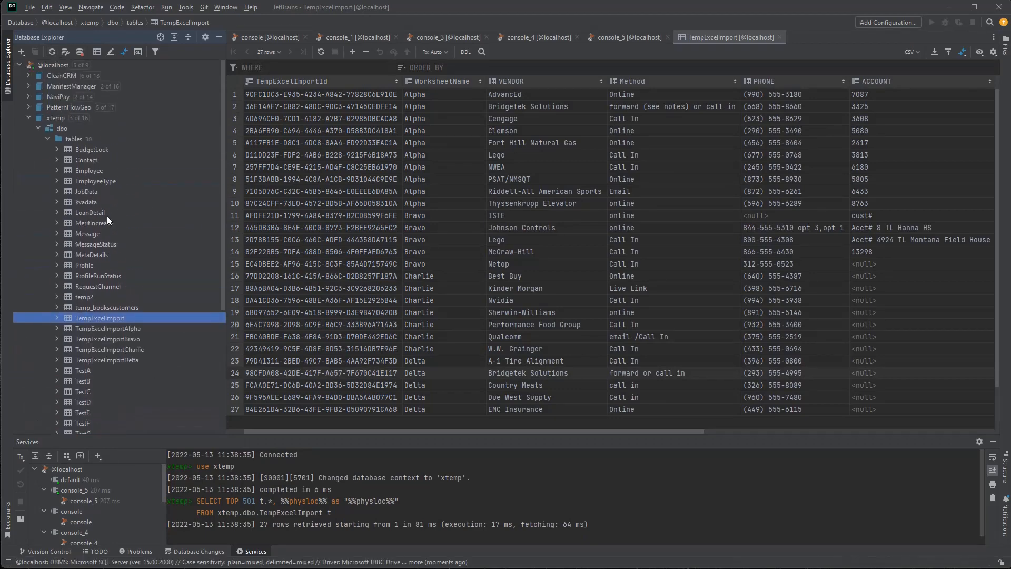
Expand the TempExcelImportAlpha table to examine its columns.
click(98, 329)
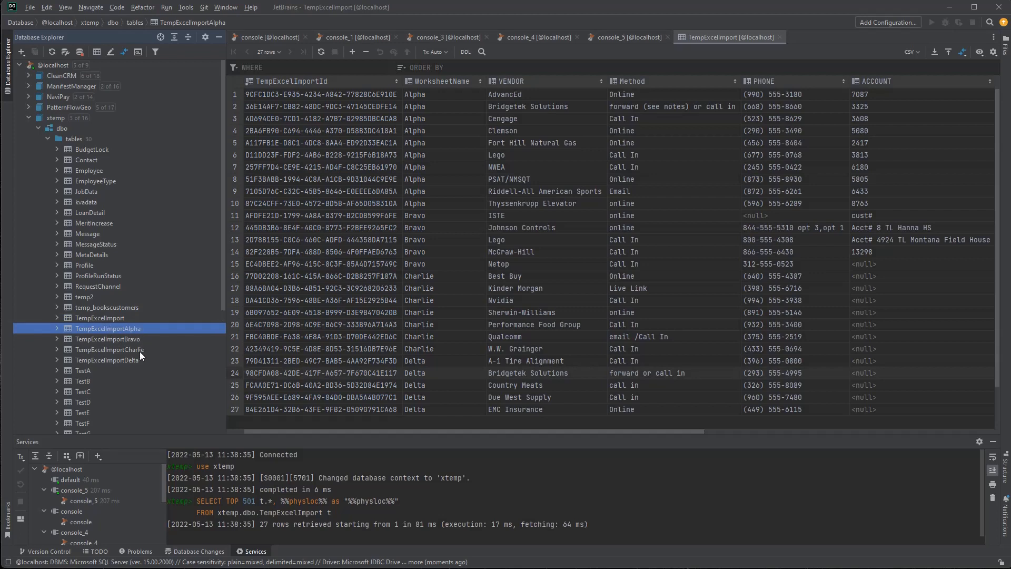
click(56, 328)
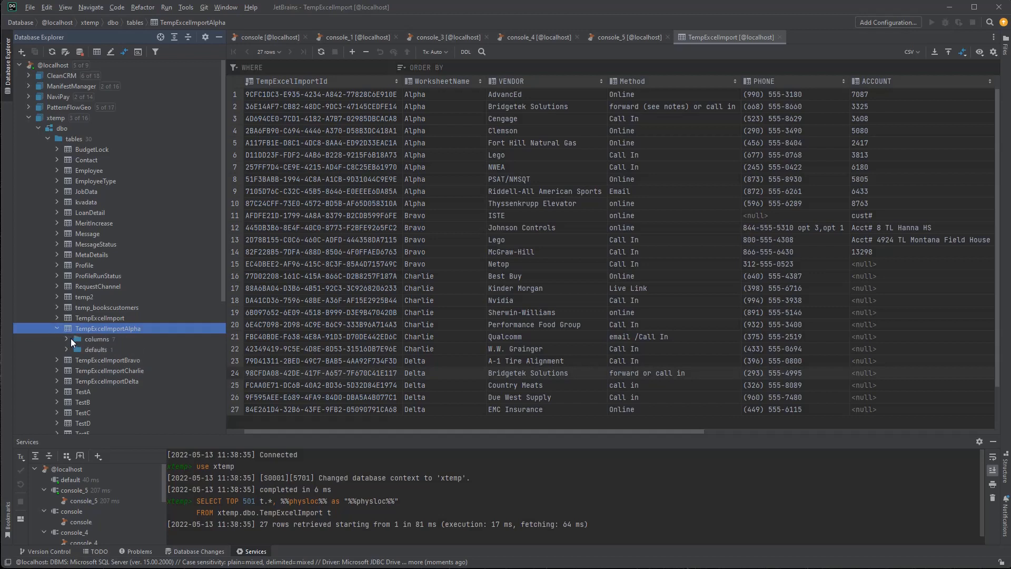
click(71, 337)
click(67, 337)
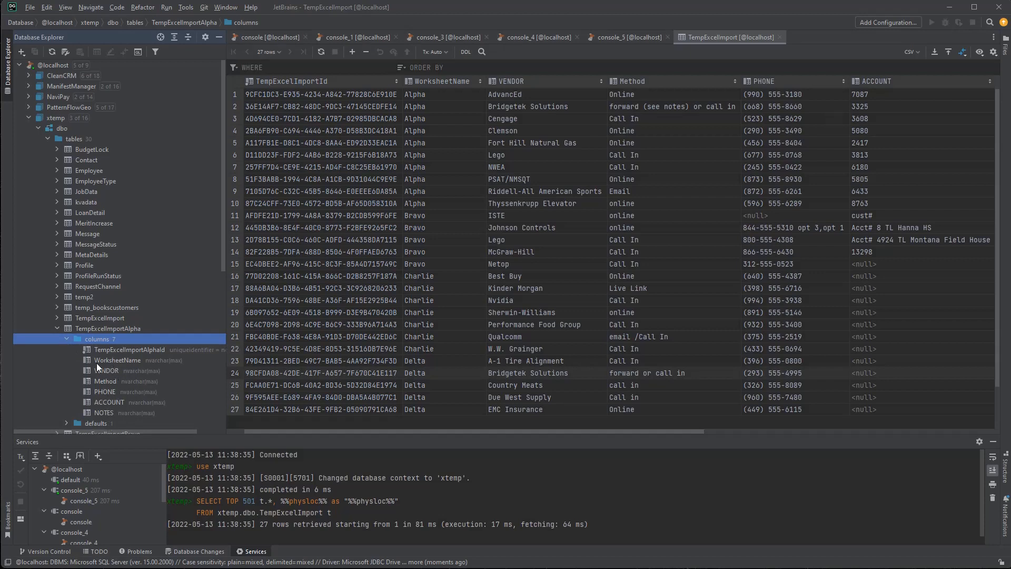
Expand the TempExcelImportDelta table and examine its columns for comparison with the Alpha table.
scroll(104, 370, down, 2)
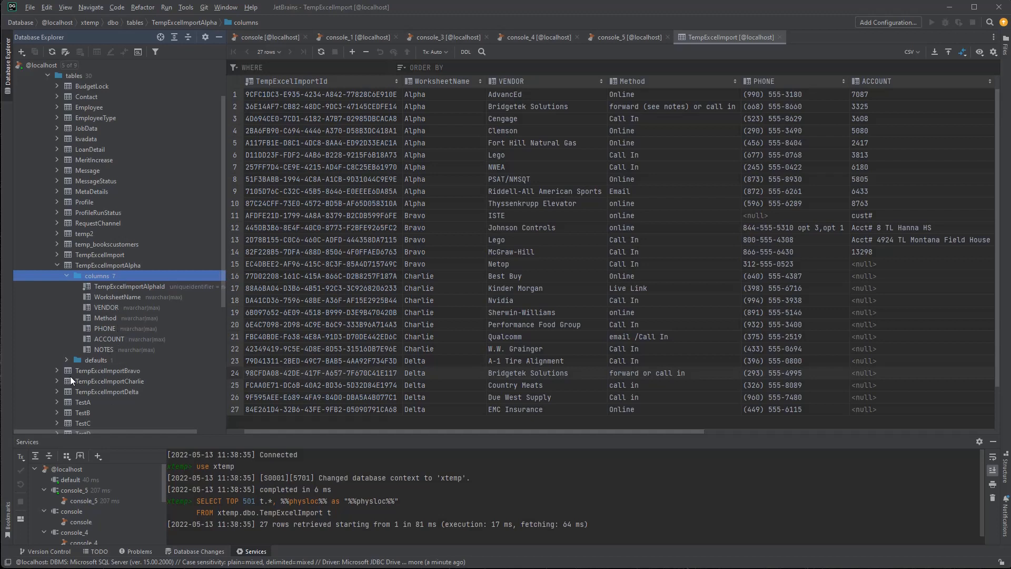
click(58, 391)
click(69, 402)
click(66, 402)
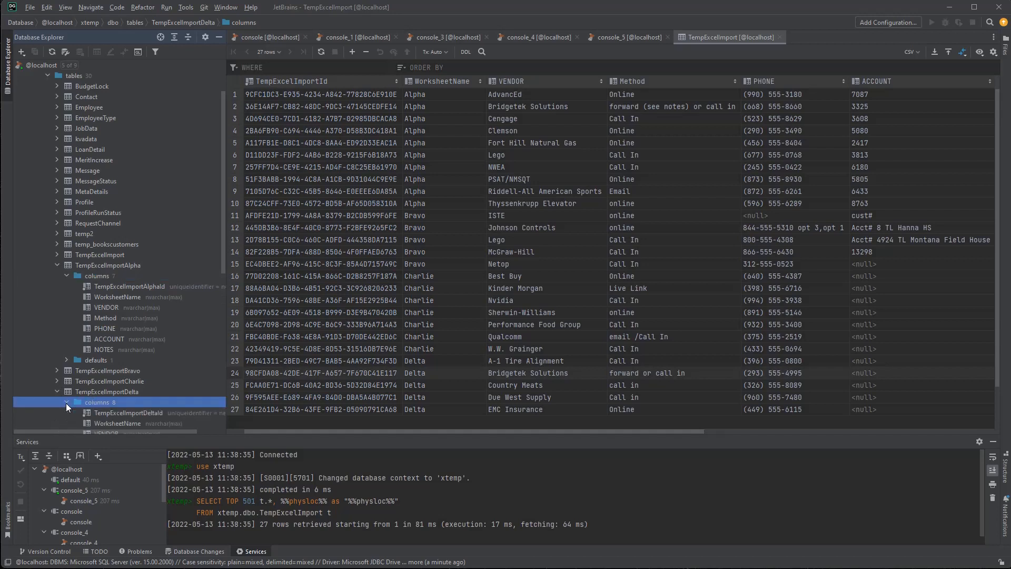
scroll(110, 375, down, 3)
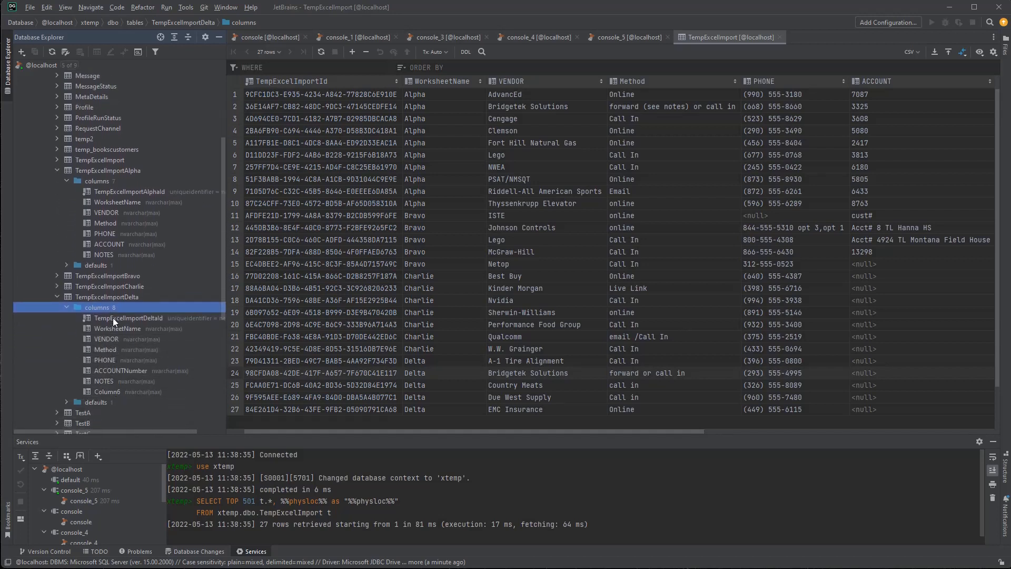
Compare the Delta table's ACCOUNTNumber column with the Alpha table's columns, and minimize DataGrip to return to the importer.
click(119, 373)
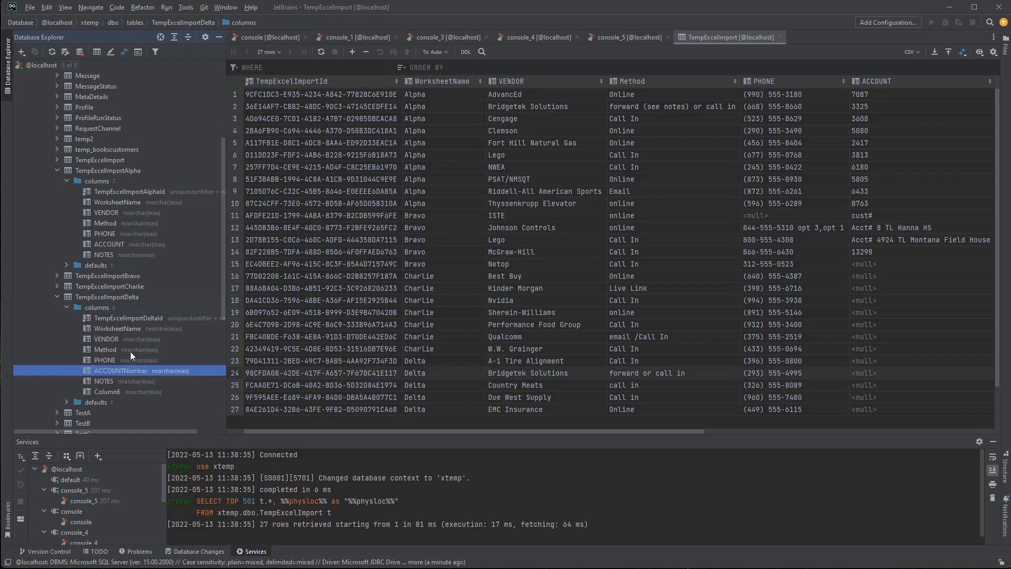
click(114, 235)
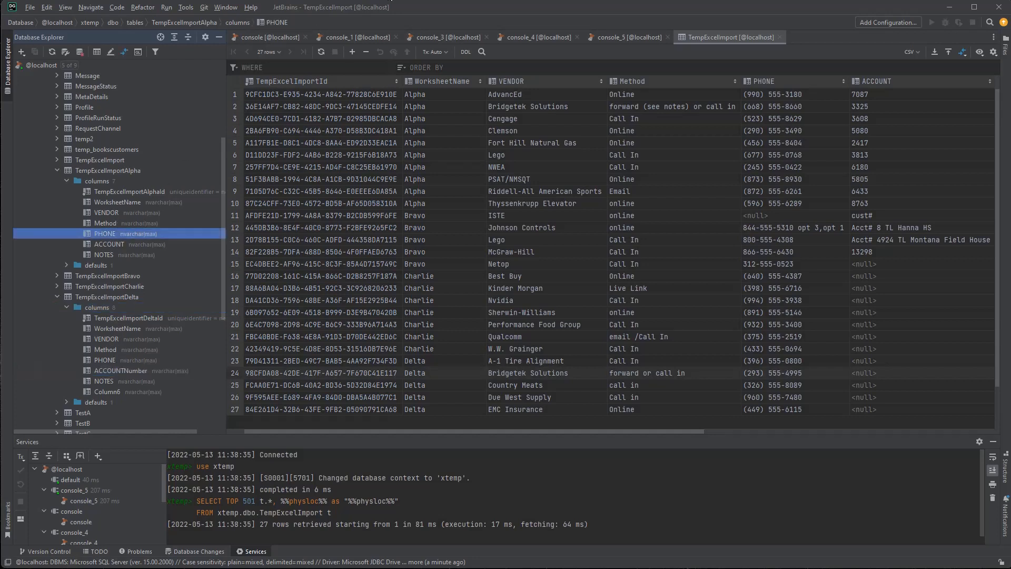
click(950, 12)
click(950, 11)
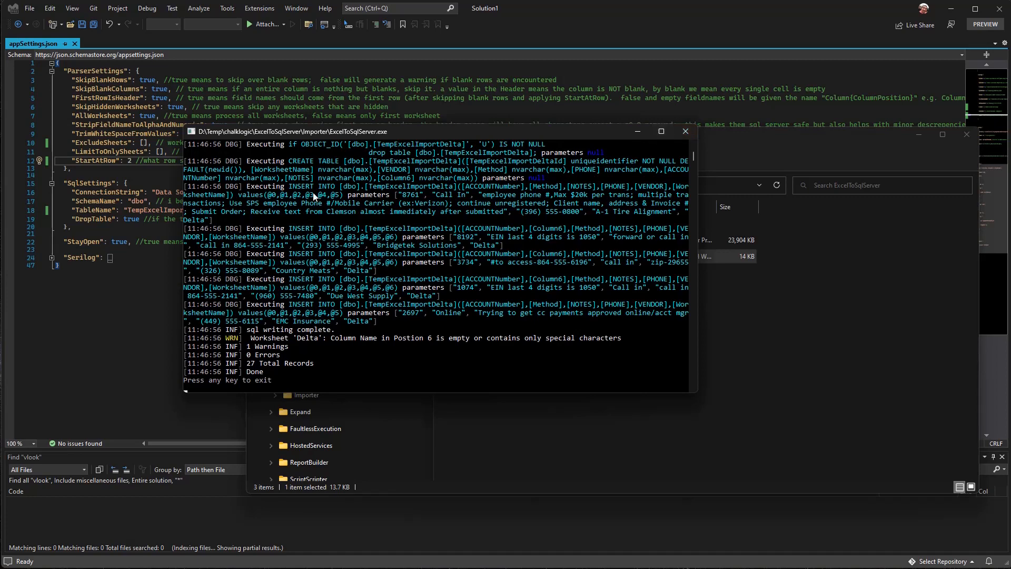
Highlight the StayOpen setting in appSettings.json, and the closing summary lines in the ExcelToSqlServer console.
click(686, 133)
double_click(89, 243)
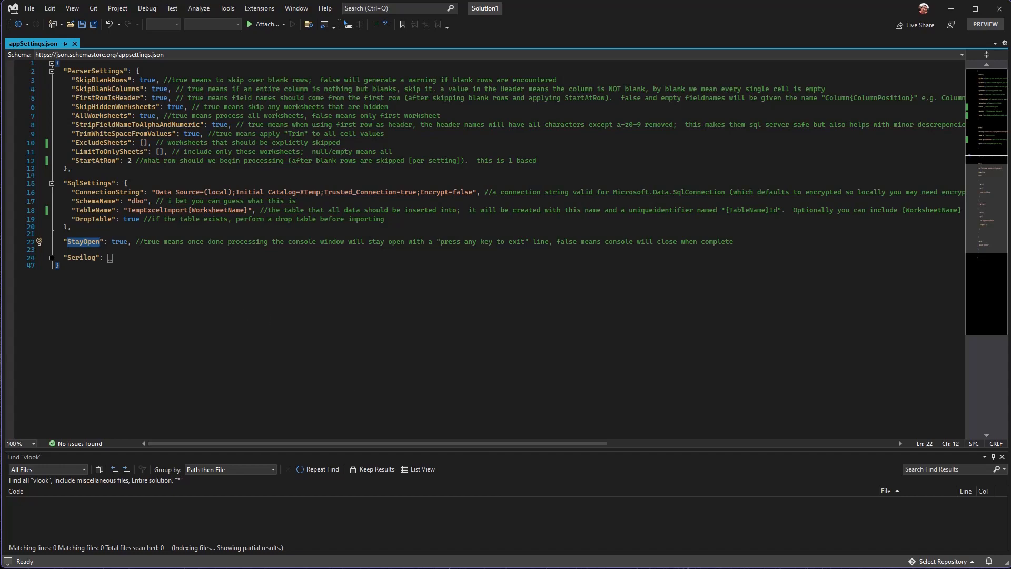
click(572, 567)
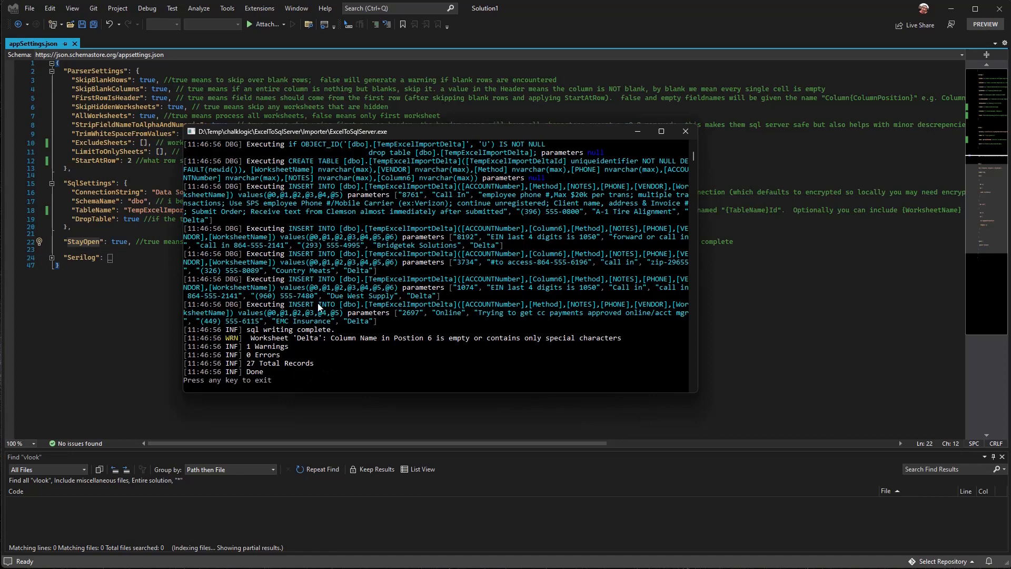
drag(295, 365, 230, 330)
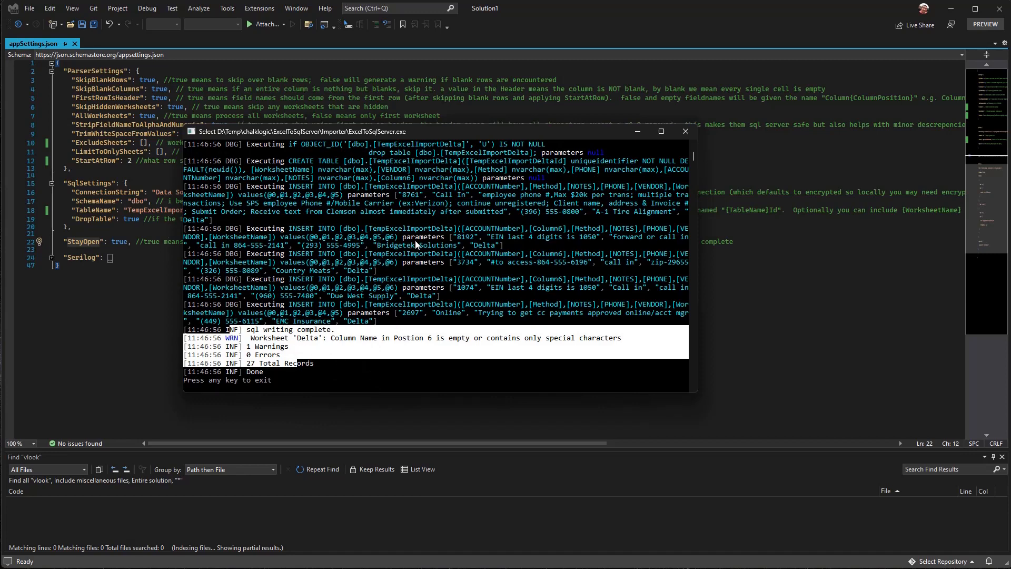
Expand the Serilog section of appSettings.json and examine its Seq, Console and File log outputs.
click(163, 226)
click(51, 258)
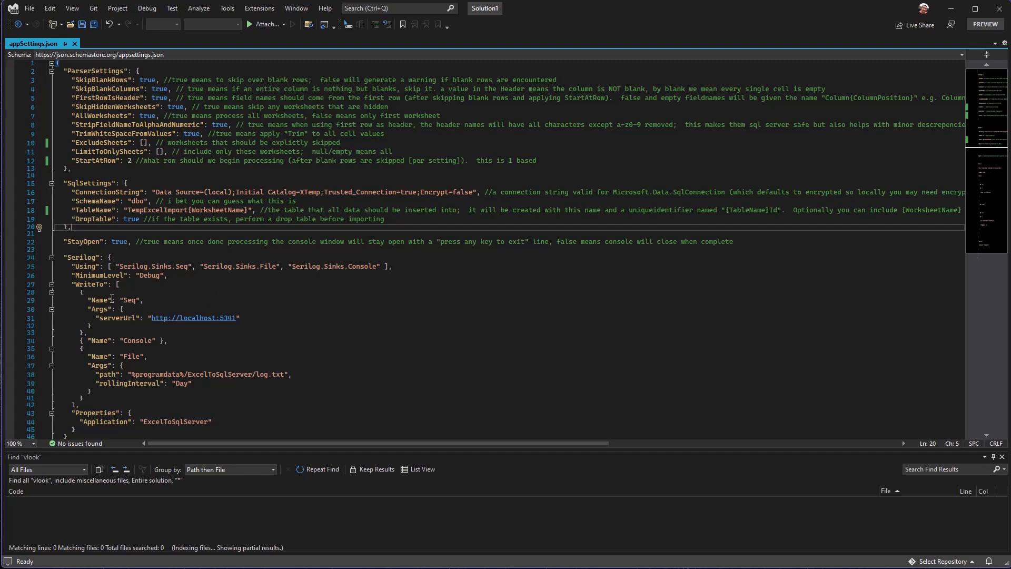
drag(112, 293, 271, 322)
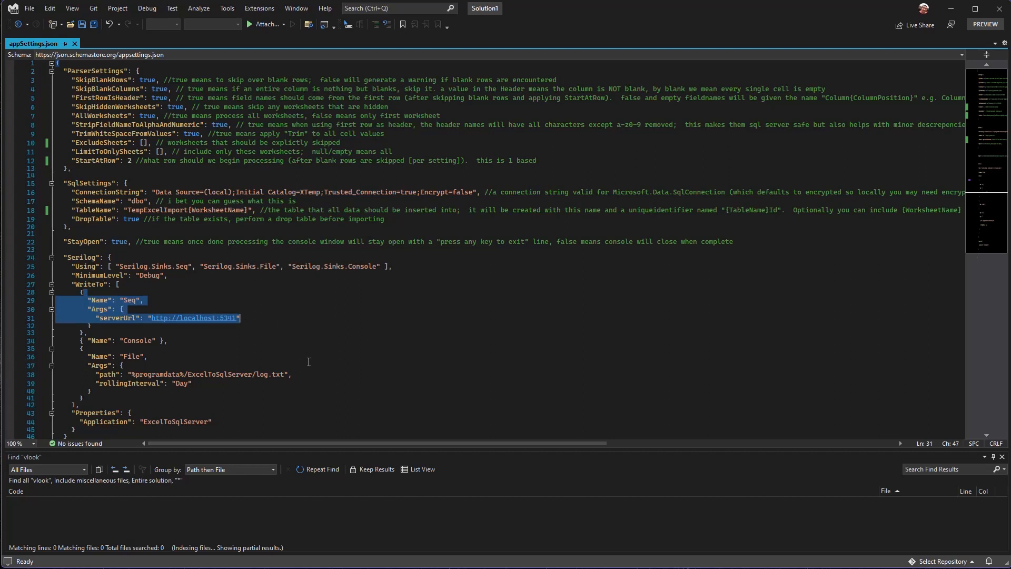
drag(84, 341, 158, 334)
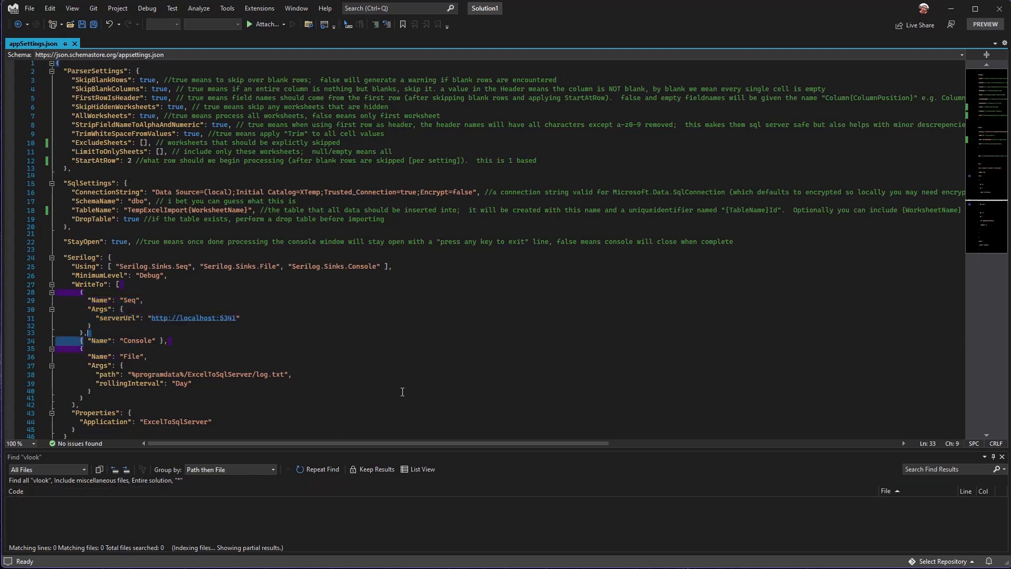
click(218, 365)
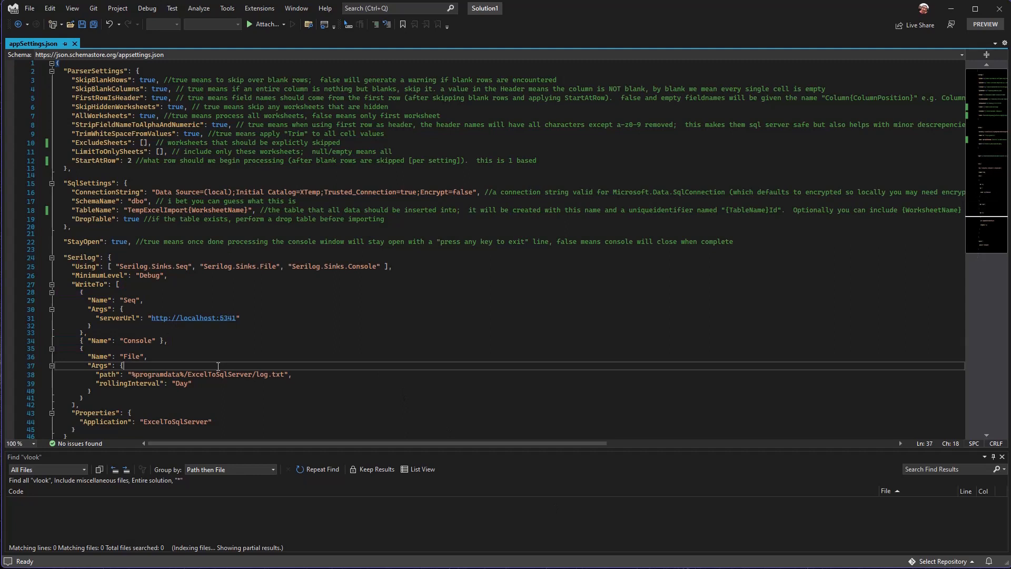
Select the %programdata%/ExcelToSqlServer folder in the File log's path setting and open the Windows Run dialog.
click(134, 375)
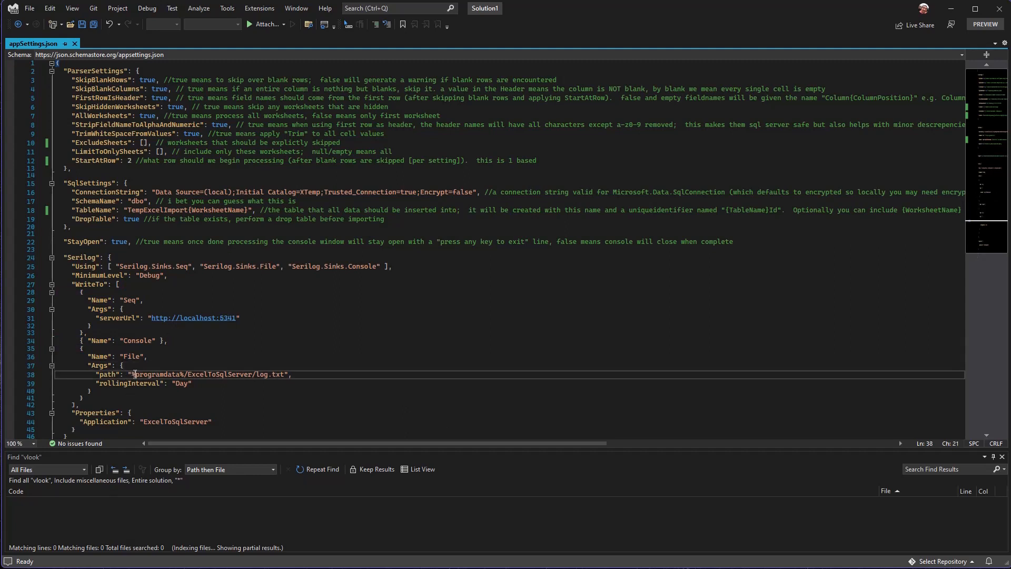
key(ctrl+shift+Right)
key(ctrl+shift+Right)
key(ctrl+shift+Right)
key(ctrl+shift+Right)
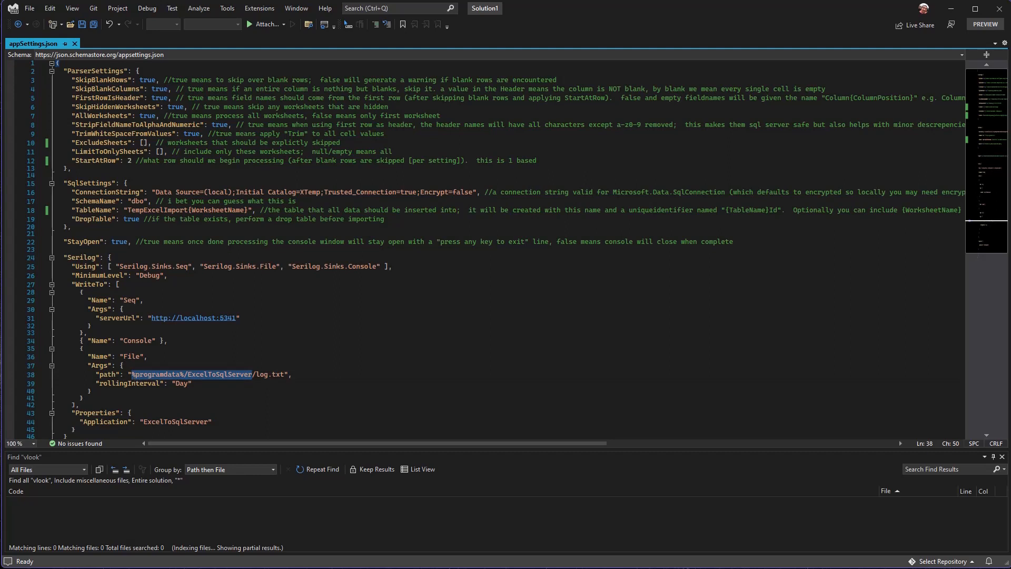
key(super+r)
Switch back to the ExcelToSqlServer console and clear the highlighted summary lines.
key(alt+Tab)
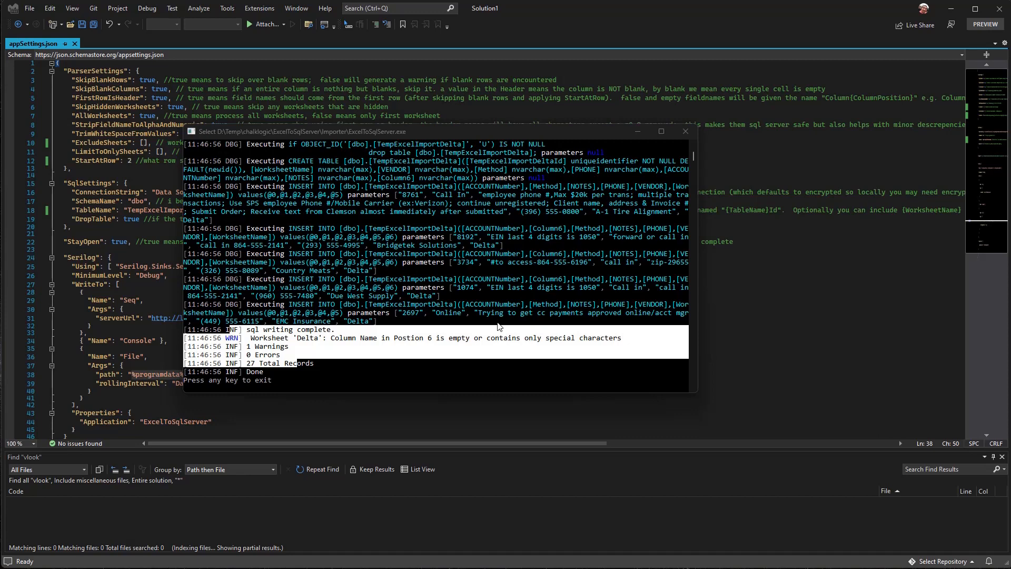
click(519, 371)
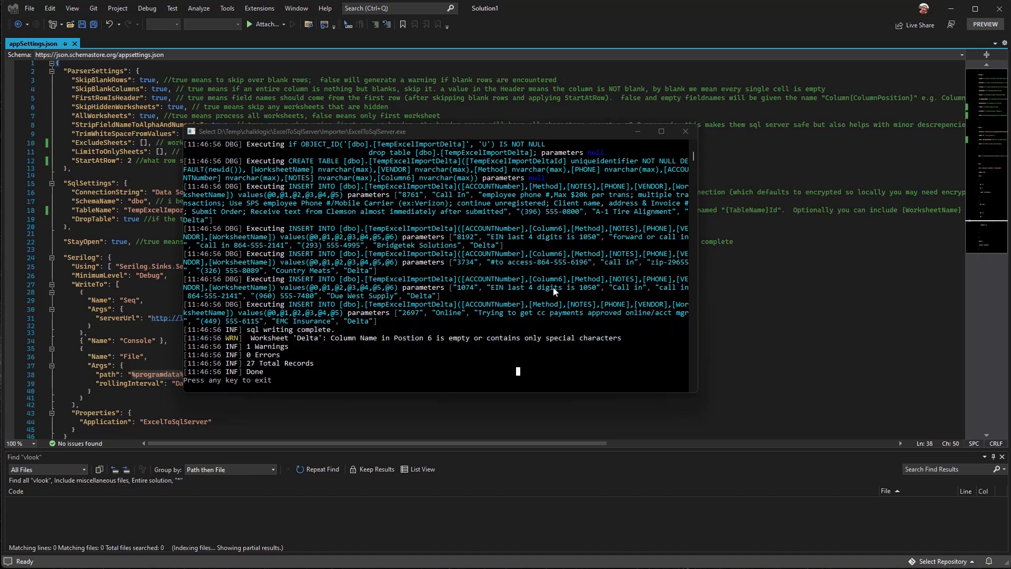